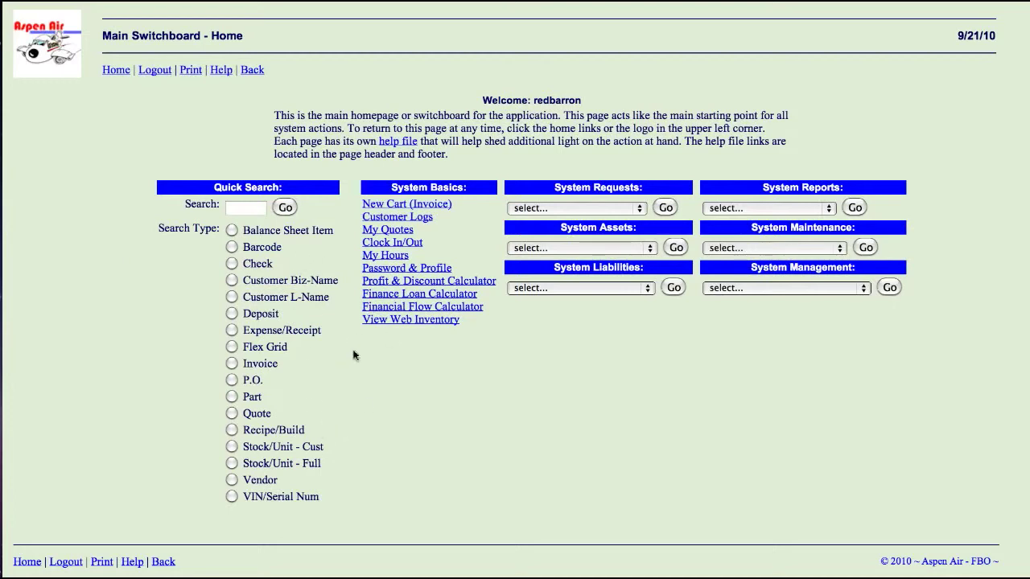
Step: Go to Manage Corp Info & Permissions under System Management and open the corp-wide settings and defaults for editing
left_click(499, 100)
left_click(800, 291)
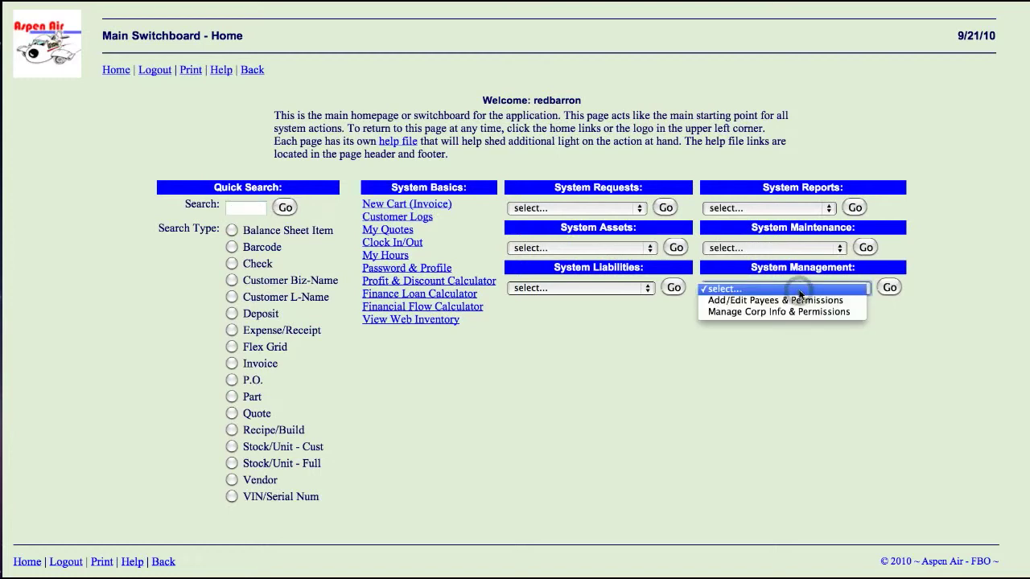
left_click(779, 316)
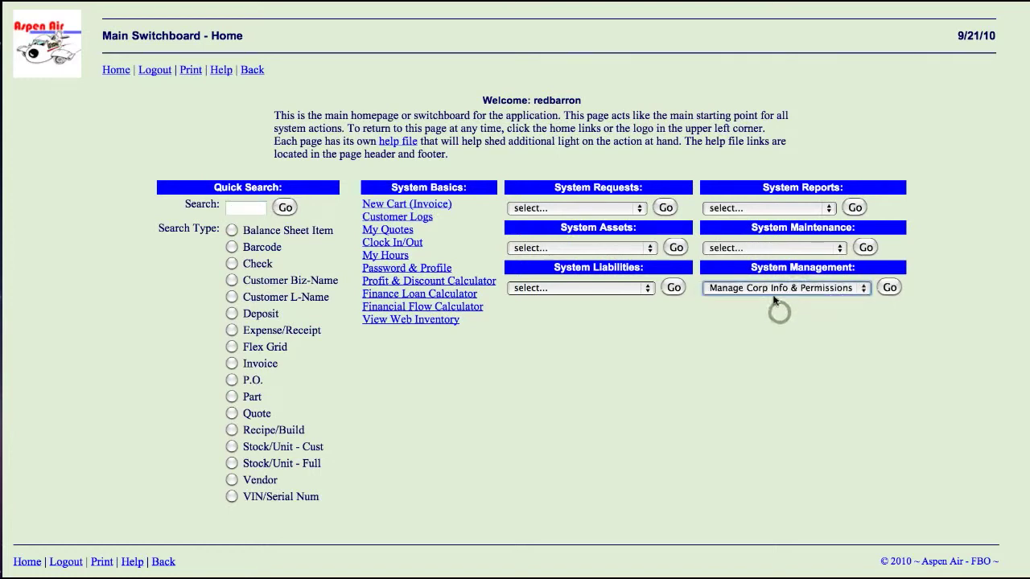
left_click(889, 290)
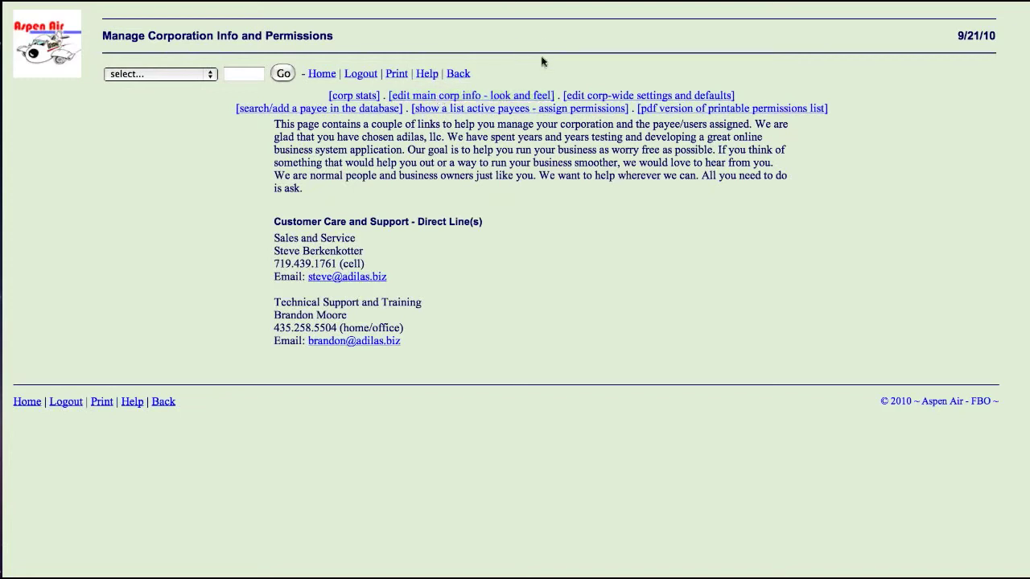
left_click(642, 98)
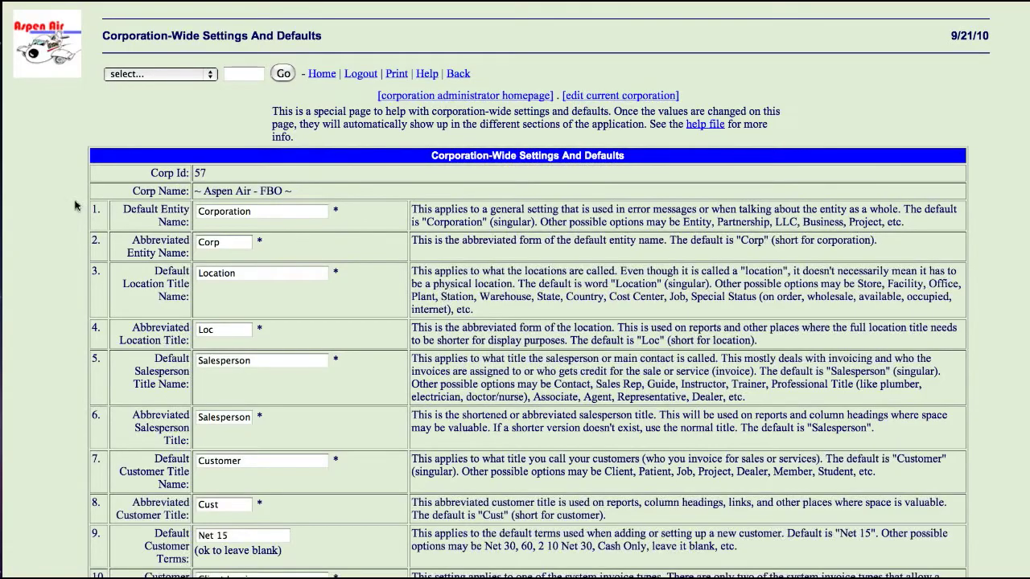
Step: Review the default entity, location, salesperson and customer naming settings, including customer terms and the customer invoice name
scroll(74, 206, "down", 3)
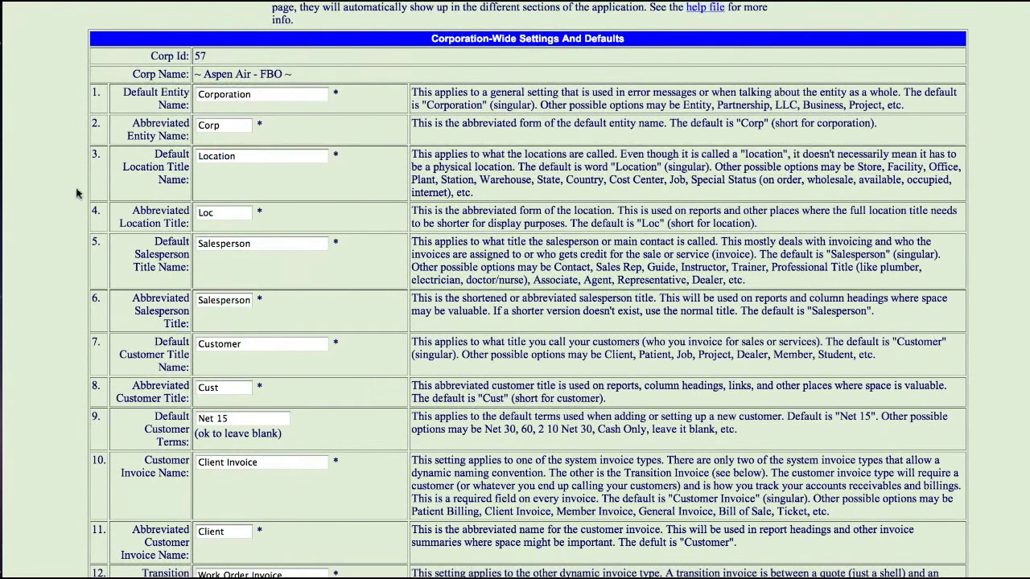
scroll(78, 193, "down", 1)
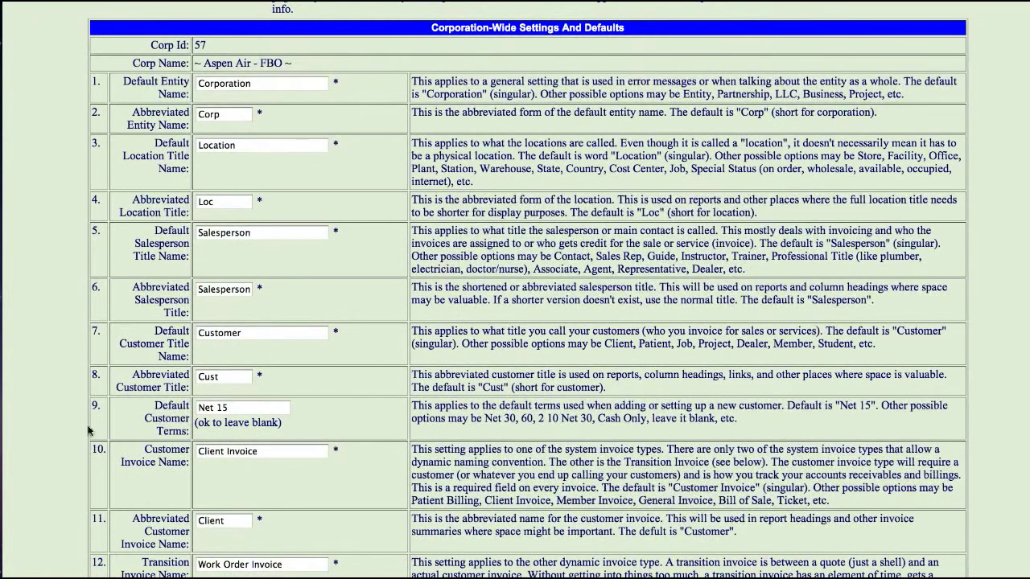
scroll(70, 418, "down", 5)
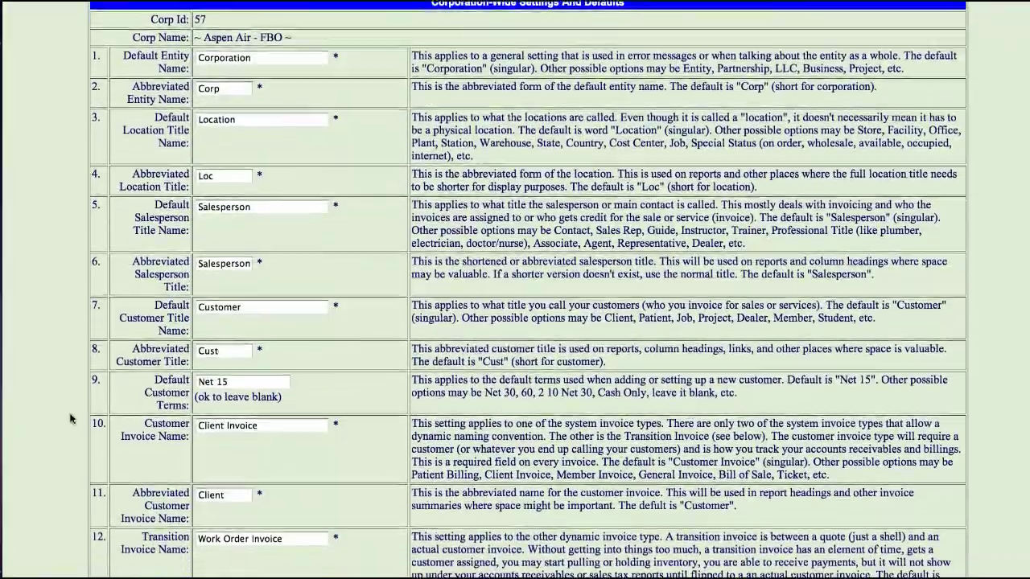
scroll(70, 418, "down", 4)
scroll(70, 419, "up", 5)
scroll(70, 419, "down", 4)
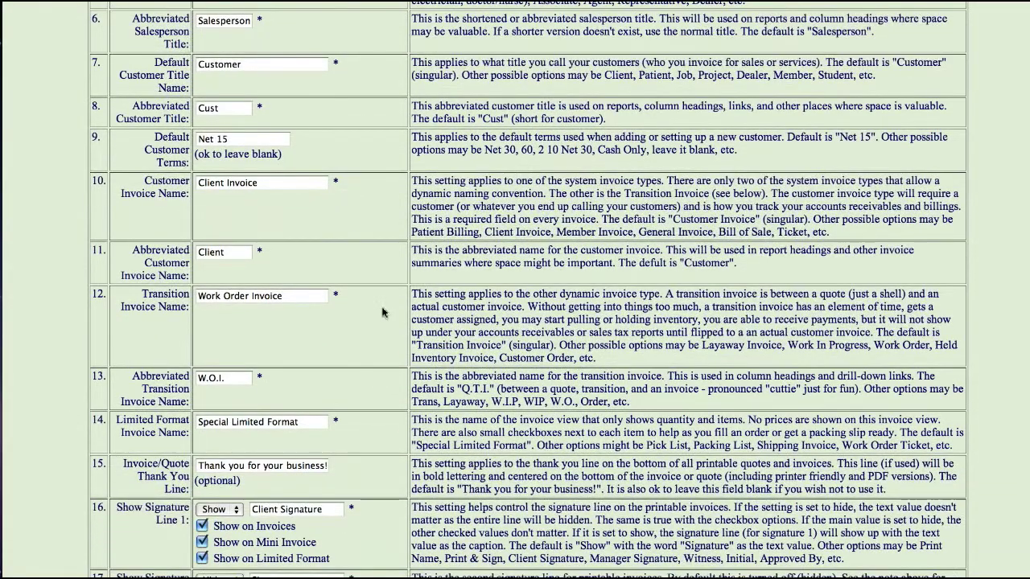
scroll(383, 310, "down", 1)
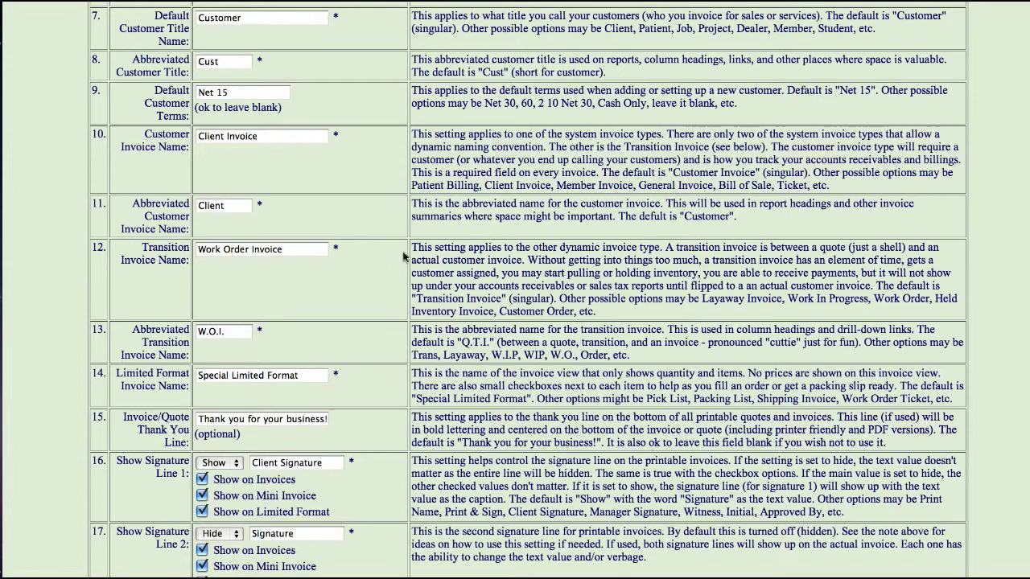
Step: Review the transition invoice names, the limited format invoice name and the invoice/quote thank you line
scroll(400, 254, "down", 1)
scroll(398, 254, "down", 1)
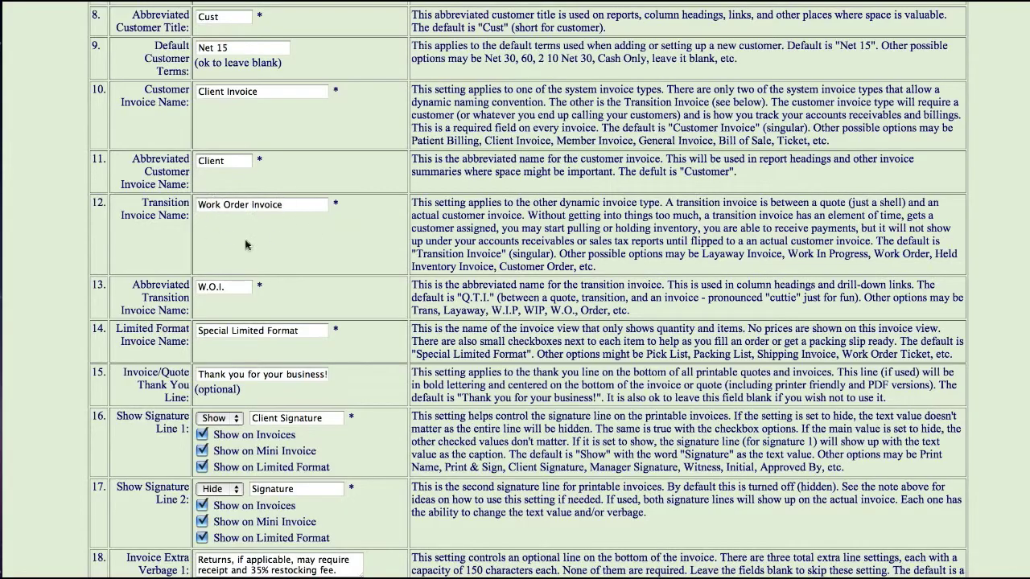
scroll(395, 228, "down", 2)
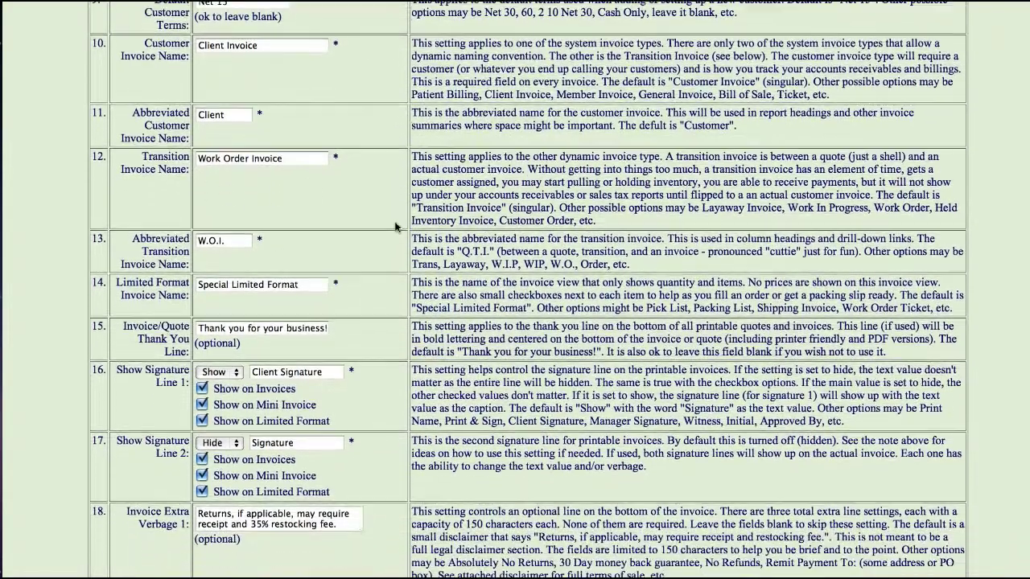
scroll(395, 228, "down", 1)
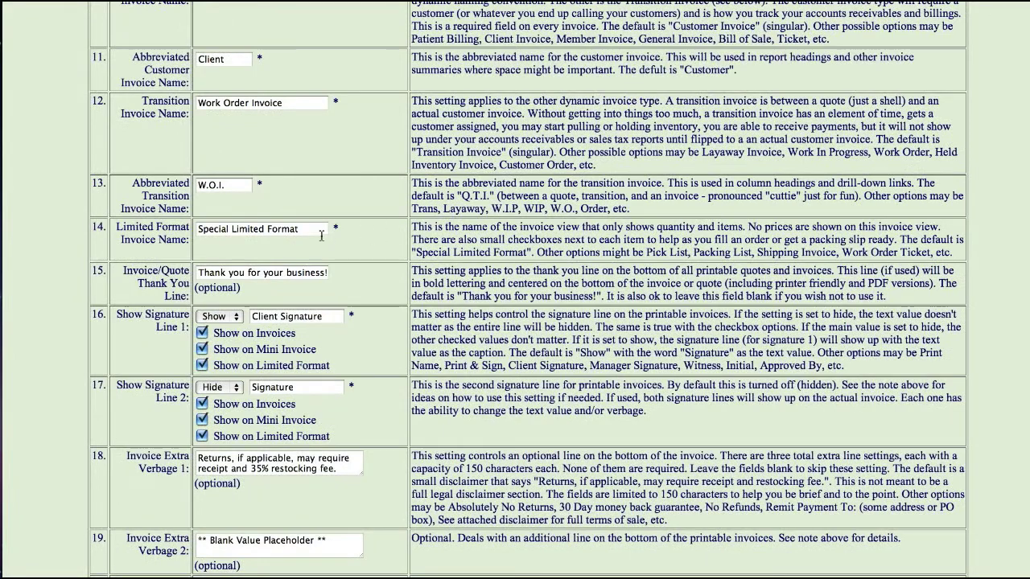
scroll(383, 222, "down", 1)
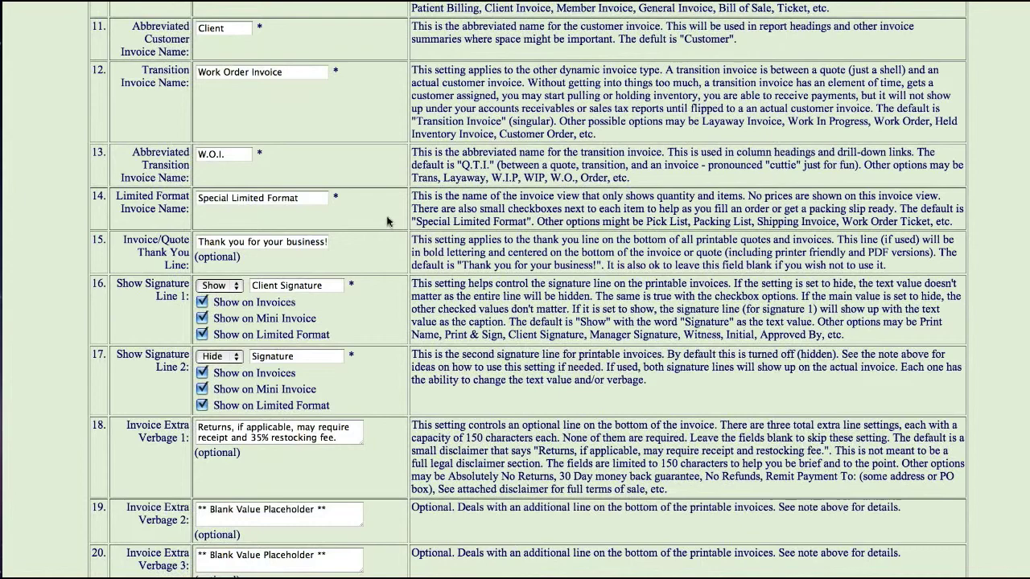
scroll(403, 208, "down", 1)
scroll(405, 206, "down", 2)
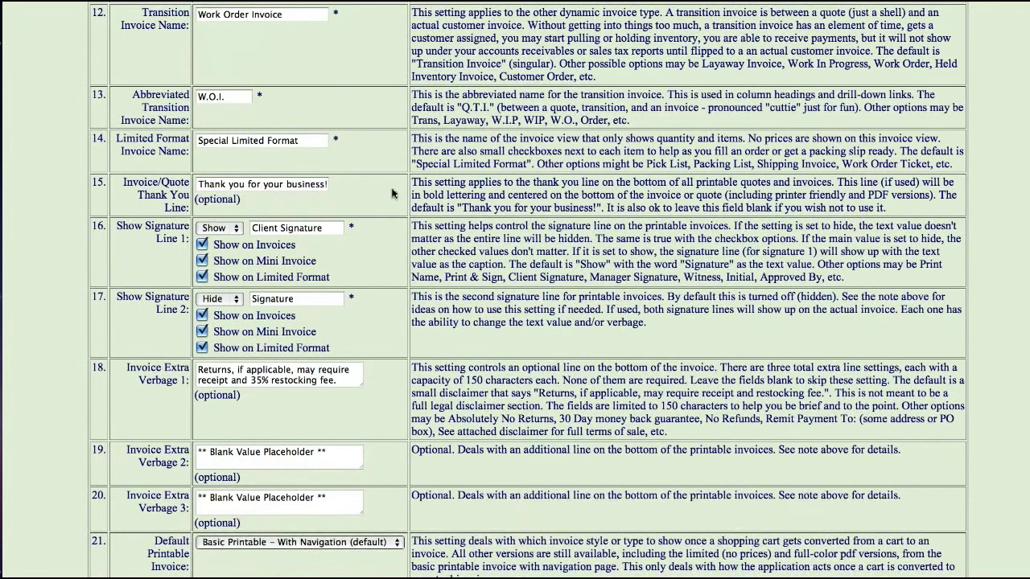
scroll(393, 193, "down", 2)
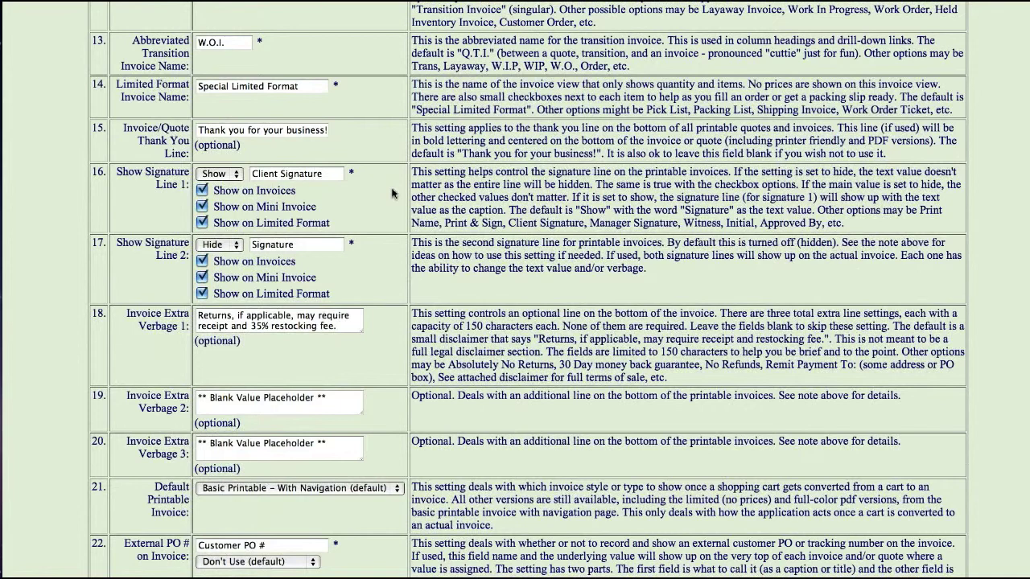
Step: Examine the caption of signature line 1, the signature line 2 settings and the invoice extra verbage fields
left_click_drag(324, 174, 250, 179)
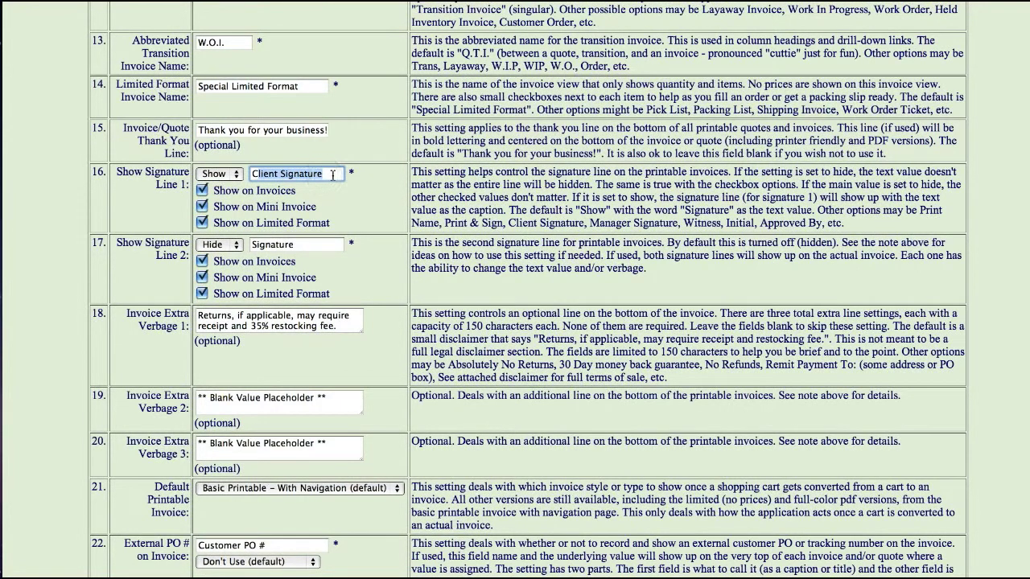
left_click(366, 179)
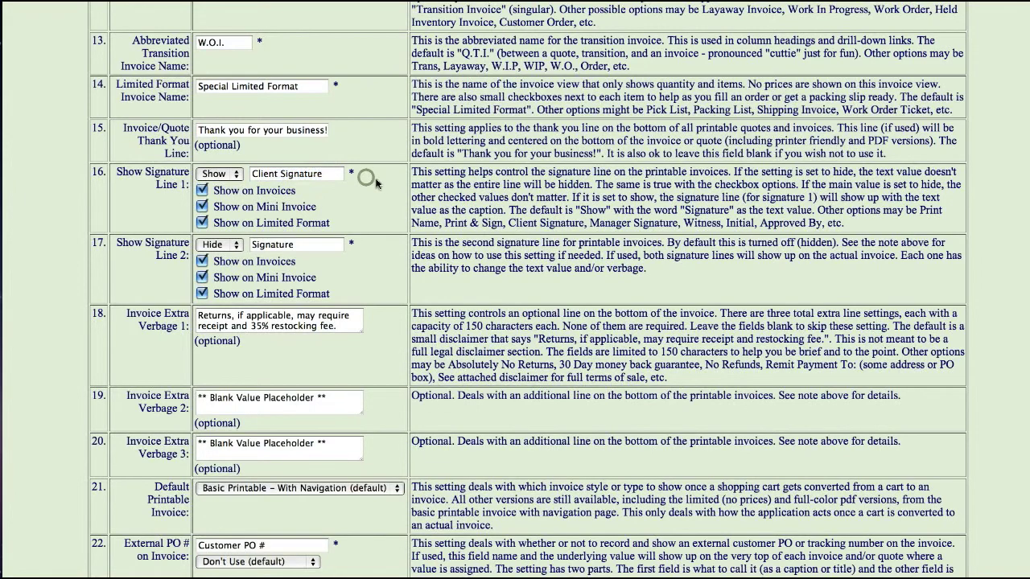
scroll(376, 184, "down", 2)
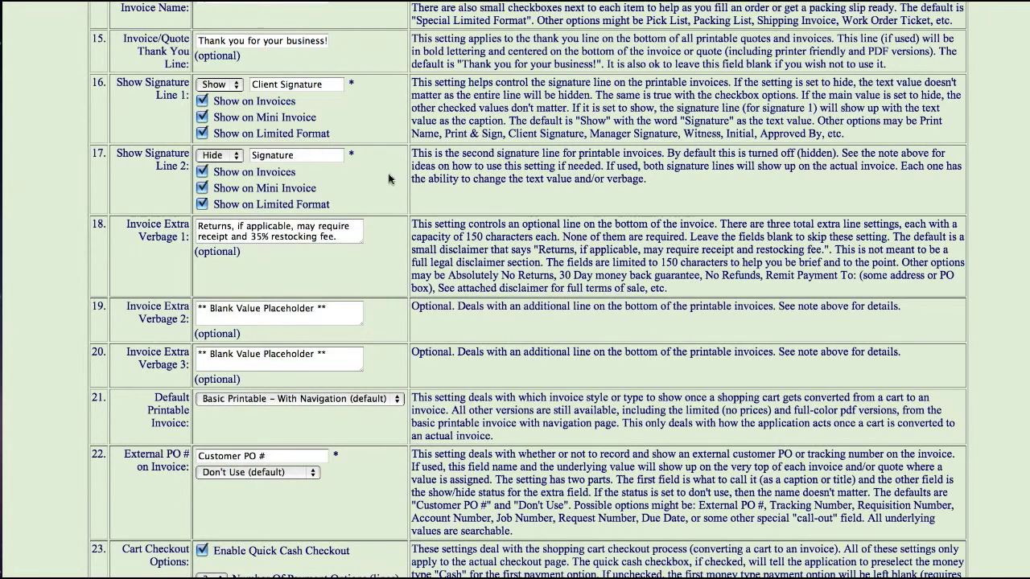
scroll(388, 179, "down", 1)
scroll(389, 178, "down", 3)
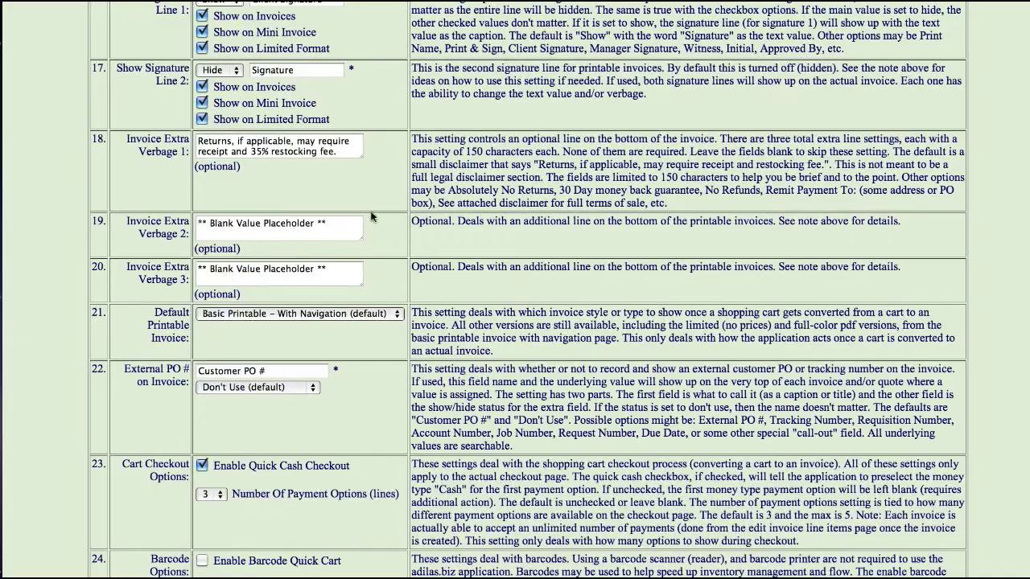
scroll(400, 203, "down", 1)
scroll(400, 204, "down", 5)
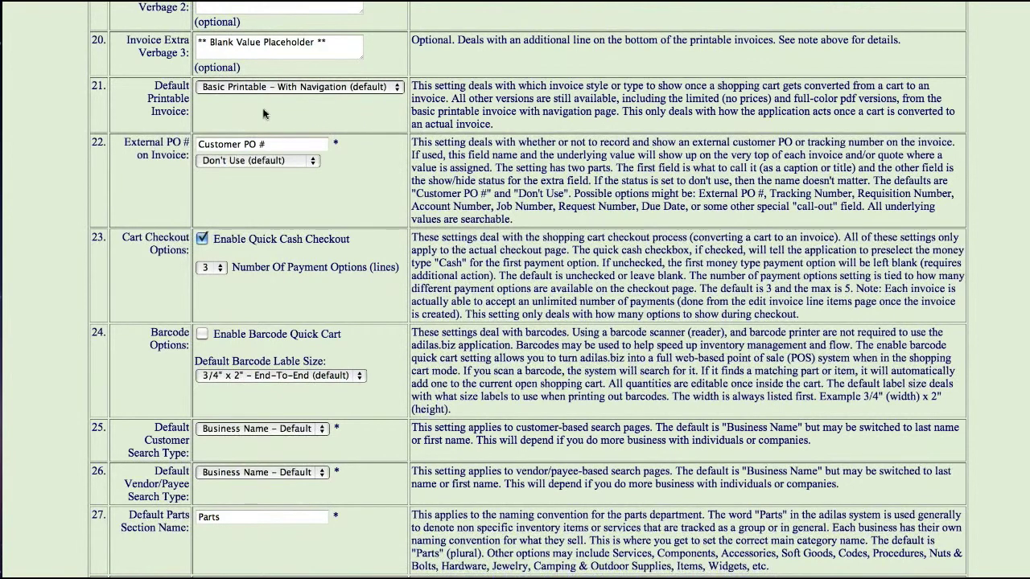
Step: Check the Default Printable Invoice choices and keep Basic Printable - With Navigation (default)
left_click(322, 94)
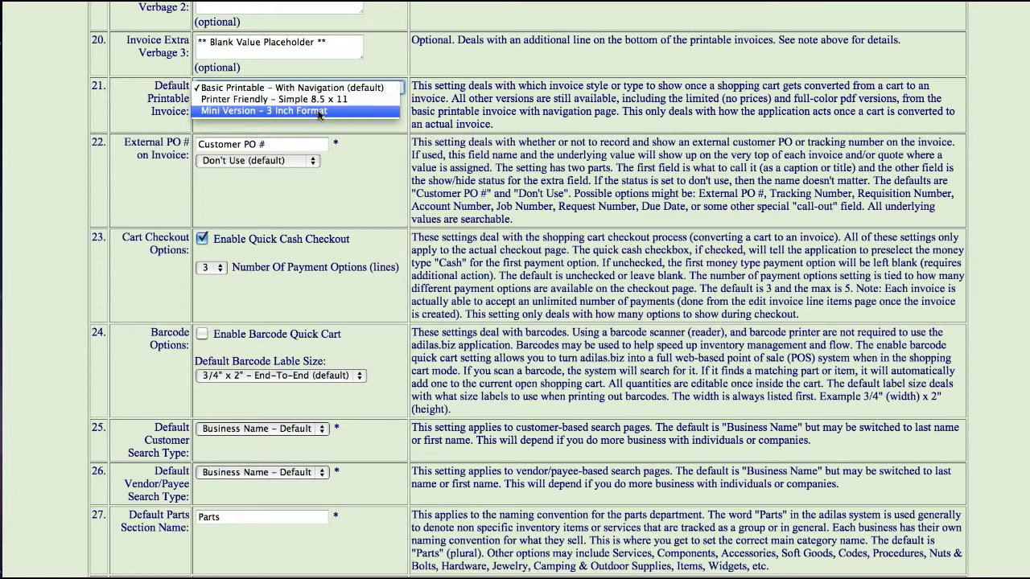
left_click(339, 88)
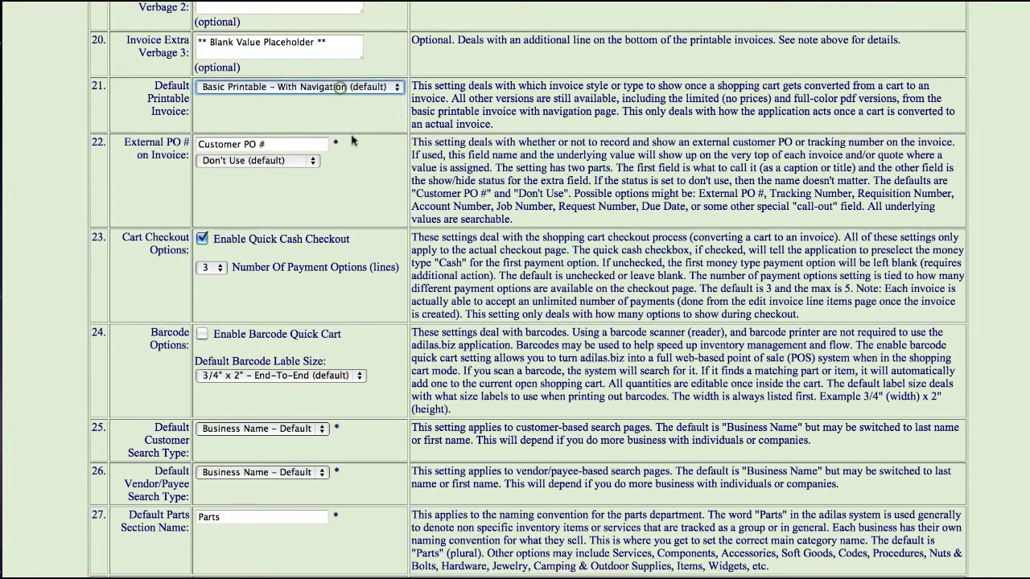
left_click(376, 103)
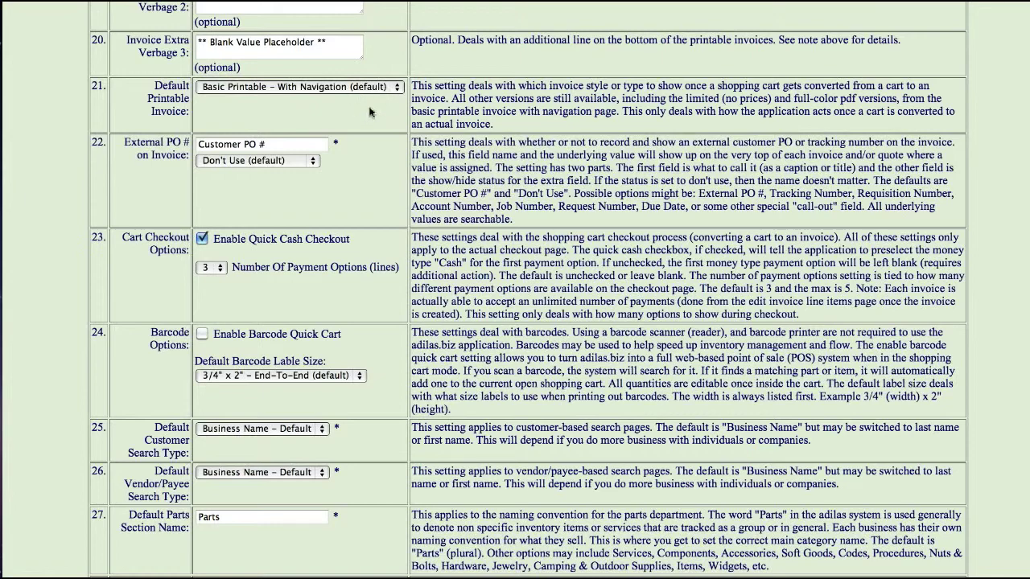
Step: Review the external PO, cart checkout and barcode settings, and check the barcode label sizes, keeping 3/4" x 2" - End-To-End (default)
scroll(372, 114, "down", 2)
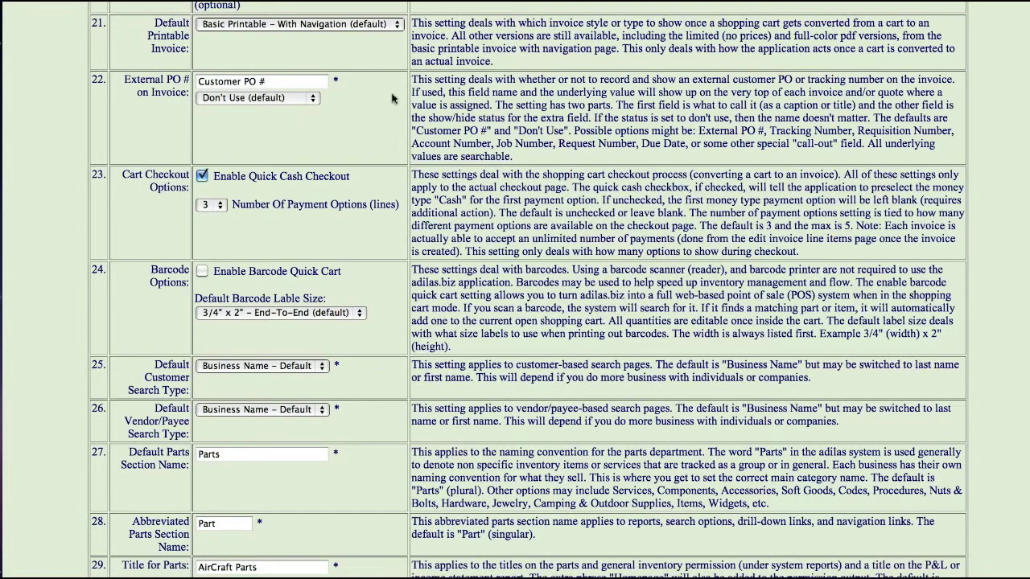
scroll(392, 98, "down", 2)
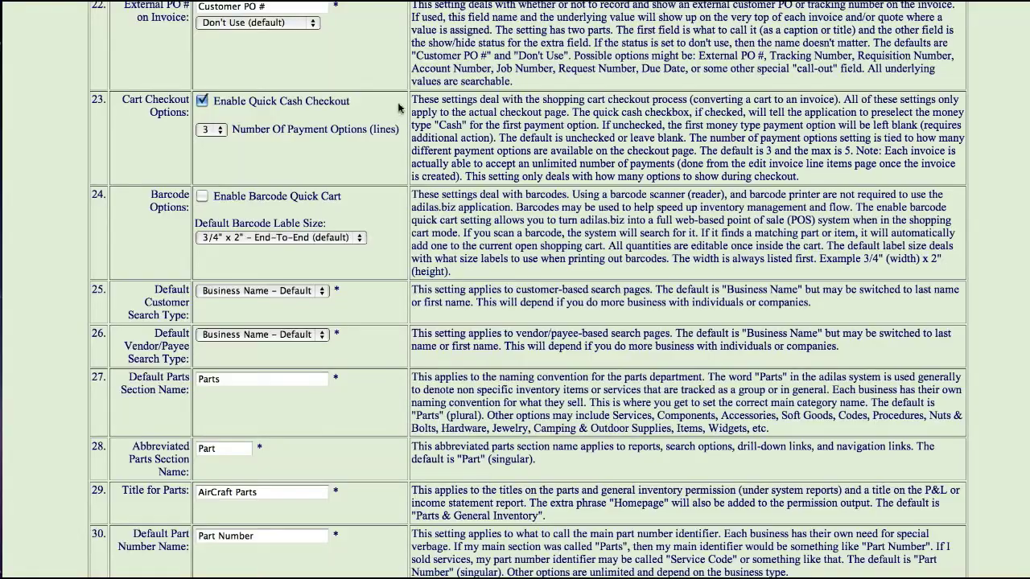
scroll(398, 107, "down", 2)
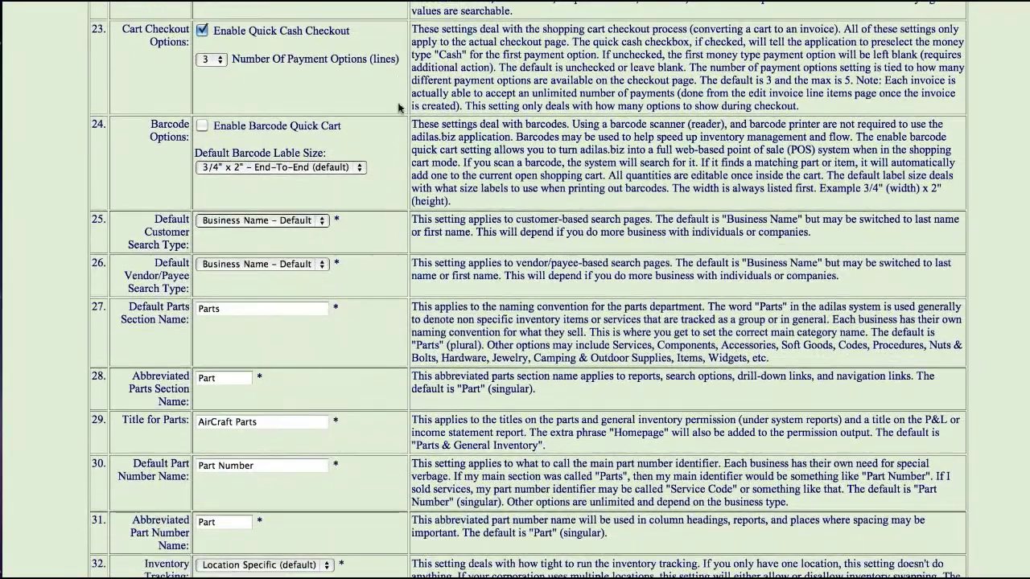
scroll(398, 107, "down", 2)
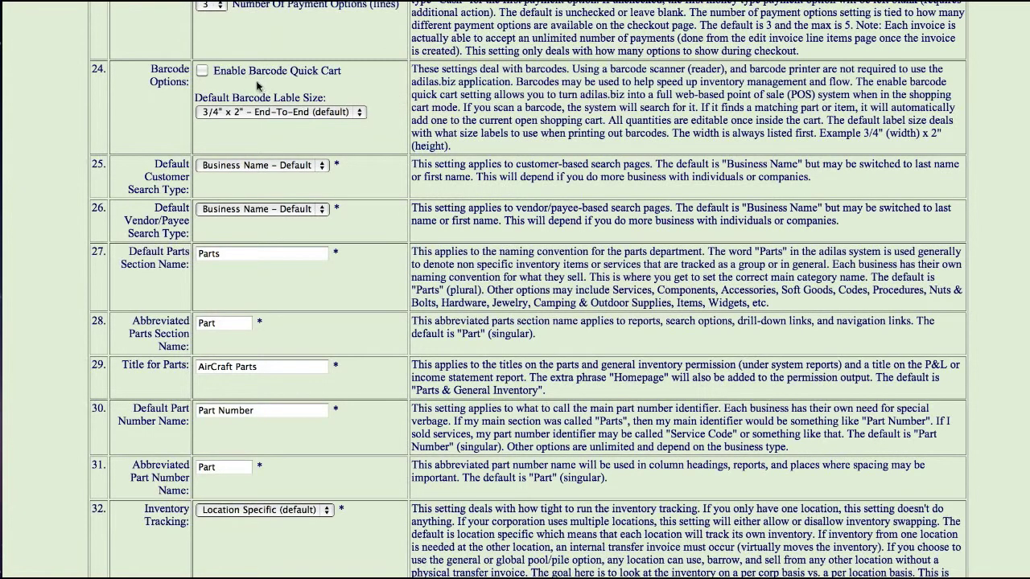
left_click(277, 113)
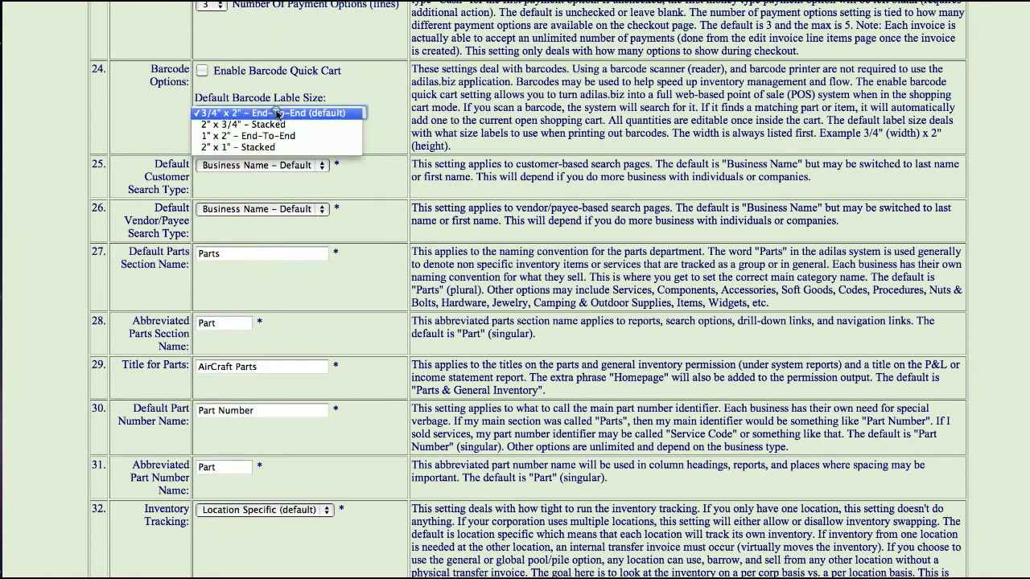
left_click(277, 114)
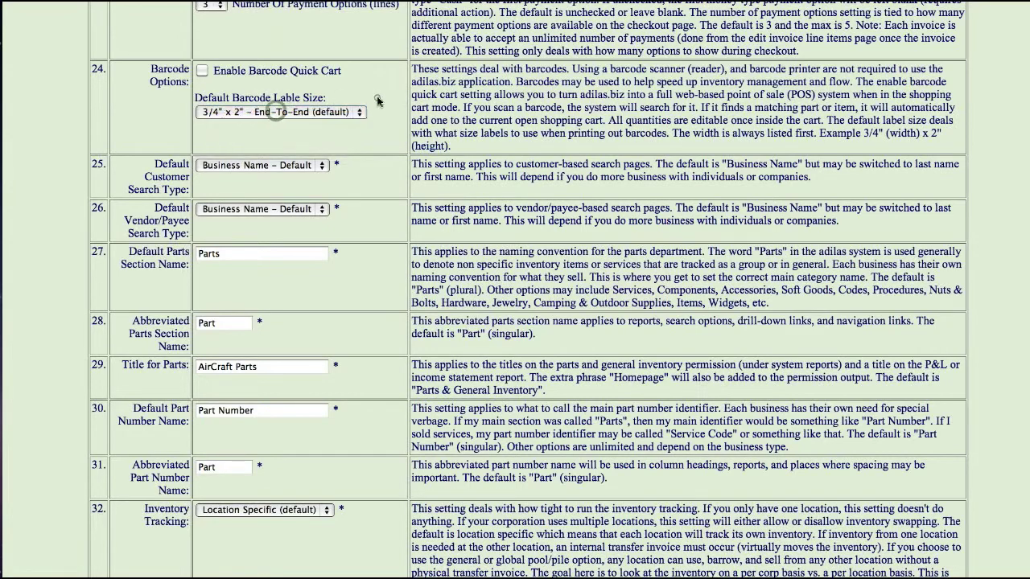
Step: Check the Default Customer Search Type choices and leave Business Name - Default selected
scroll(378, 96, "down", 3)
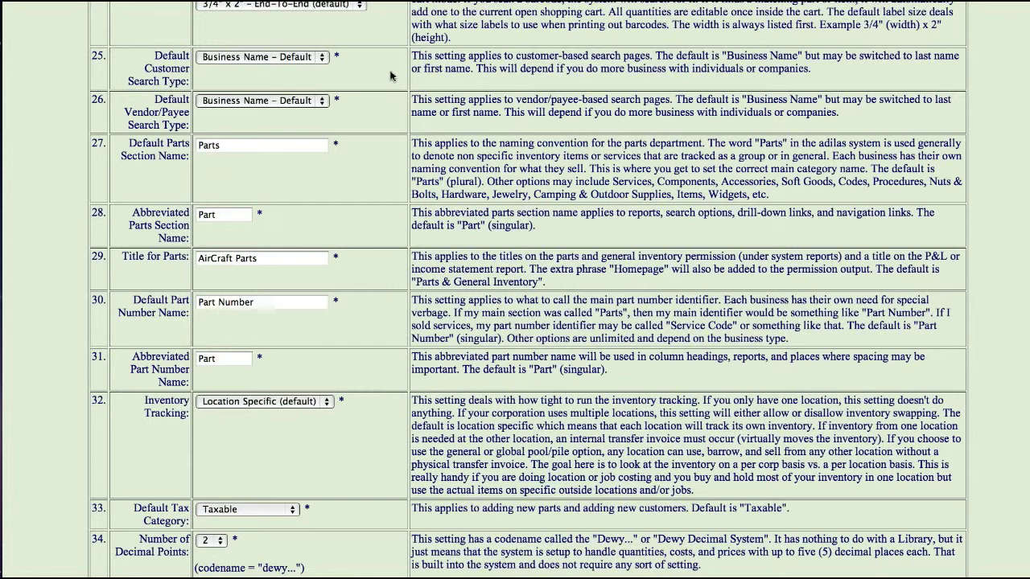
left_click(276, 62)
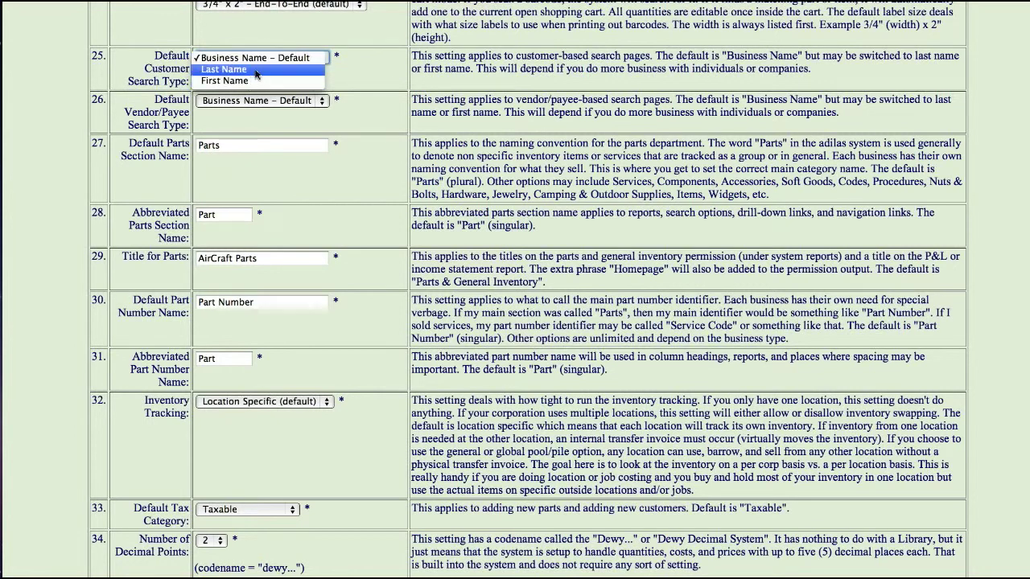
left_click(358, 62)
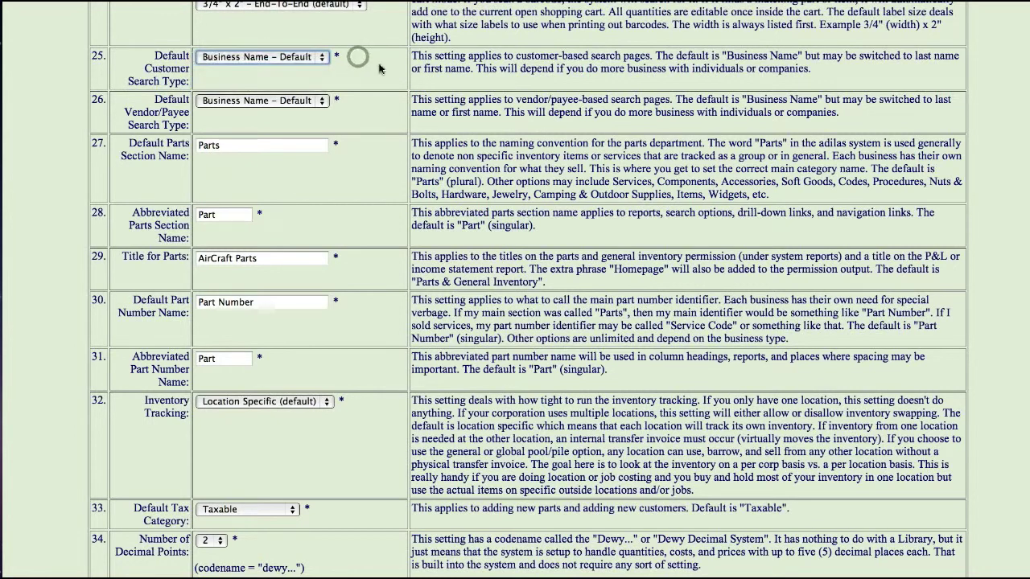
Step: Review the parts naming settings and check the Inventory Tracking choices, keeping Location Specific (default)
scroll(366, 119, "down", 2)
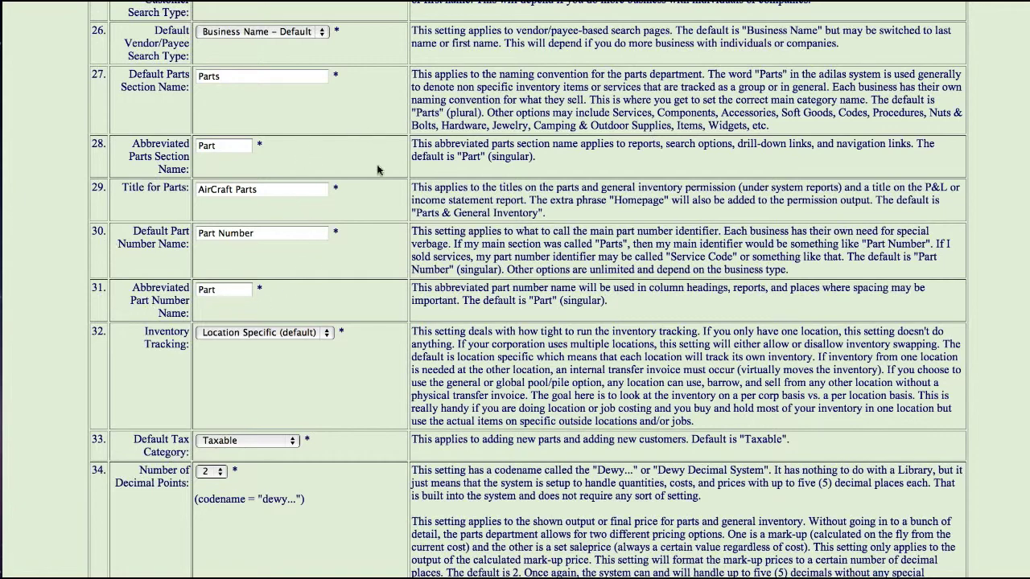
scroll(388, 171, "down", 5)
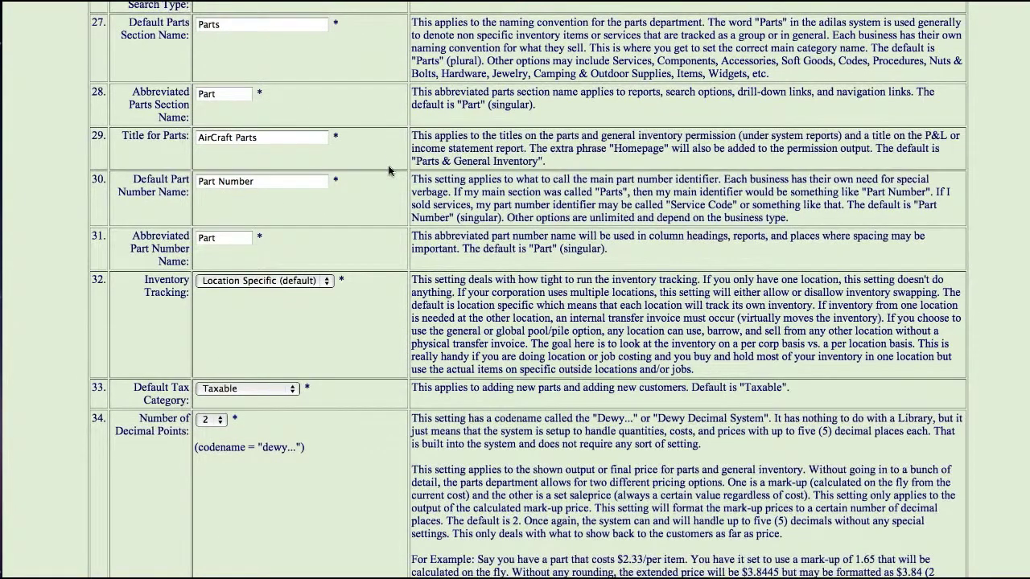
scroll(388, 170, "down", 2)
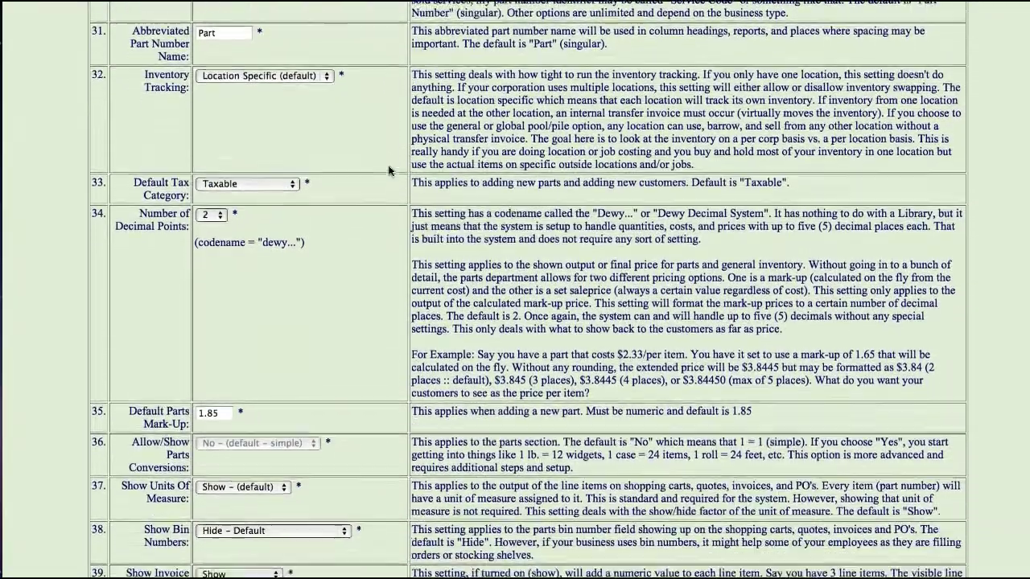
scroll(389, 171, "down", 1)
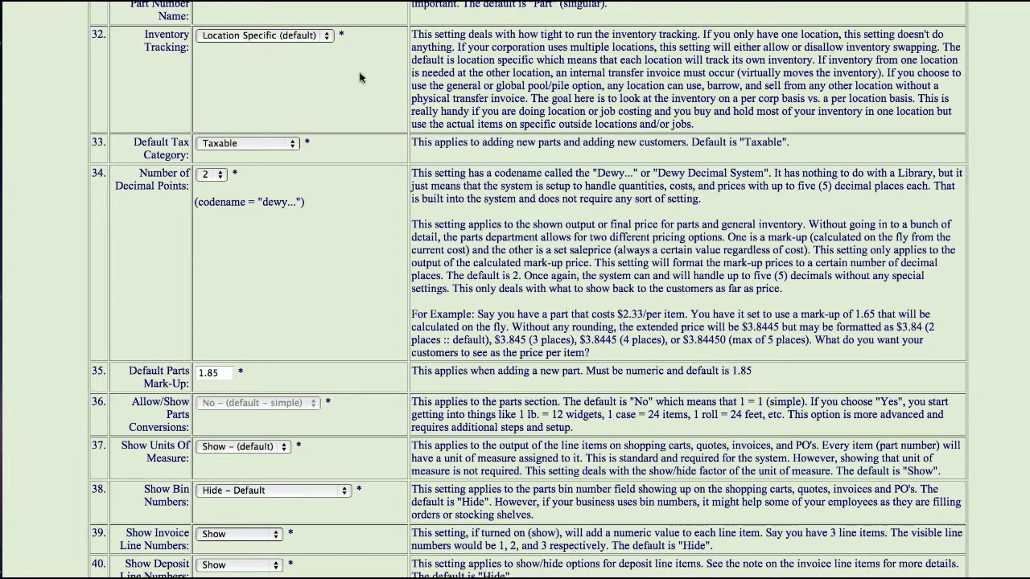
left_click(284, 36)
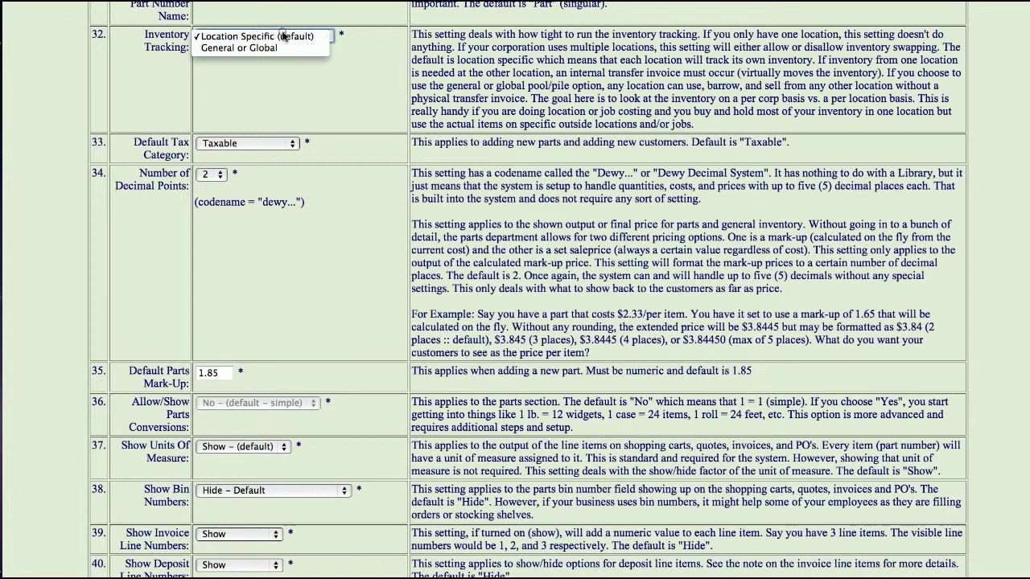
left_click(288, 36)
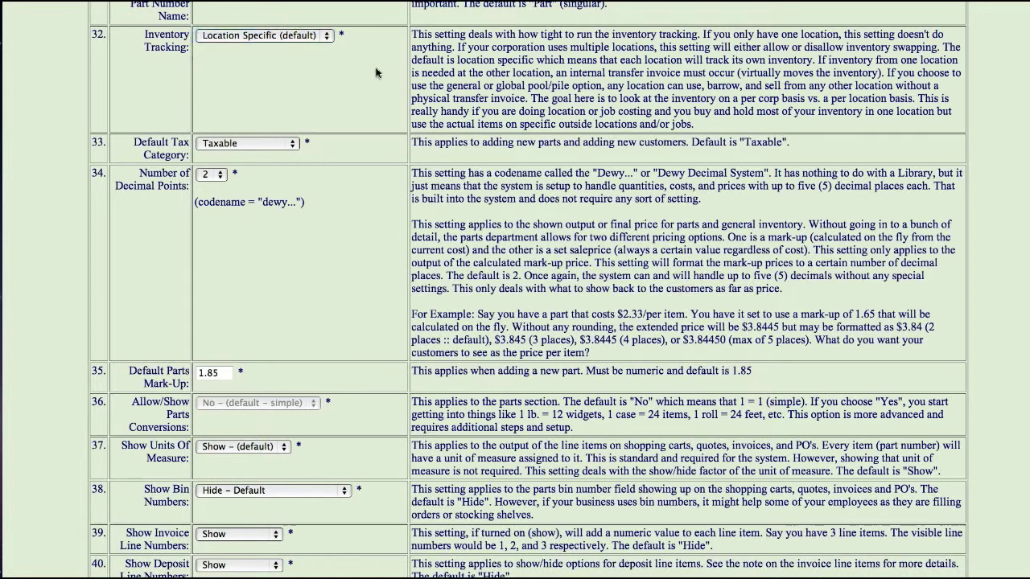
Step: Check the Default Tax Category choices and keep Taxable selected
scroll(370, 78, "down", 1)
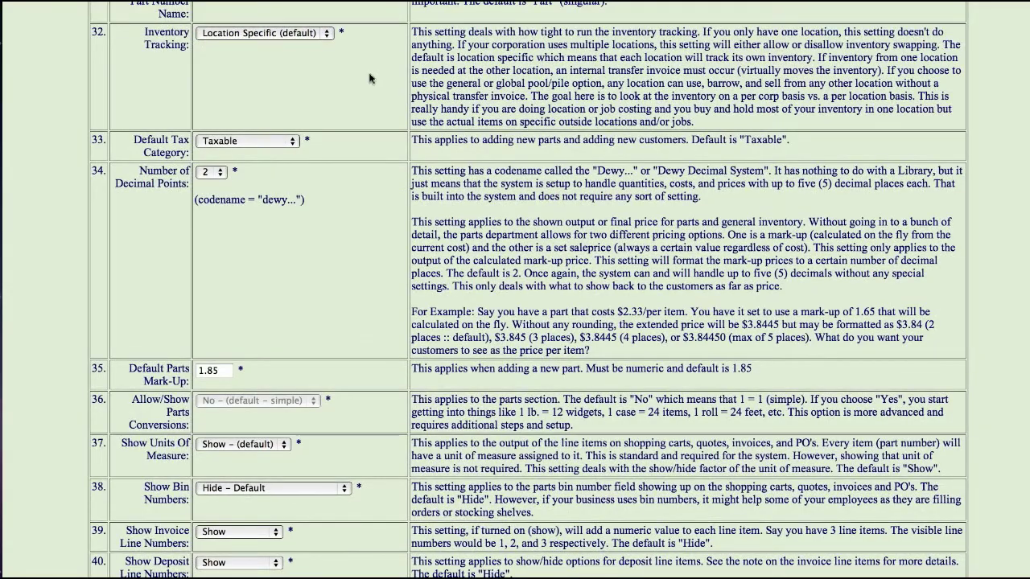
scroll(370, 78, "down", 1)
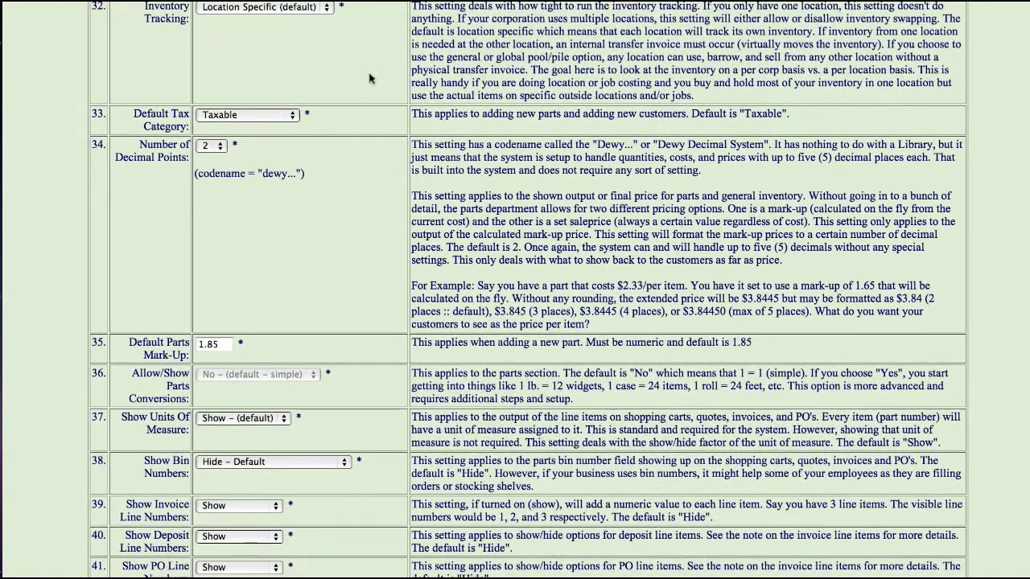
scroll(370, 78, "down", 3)
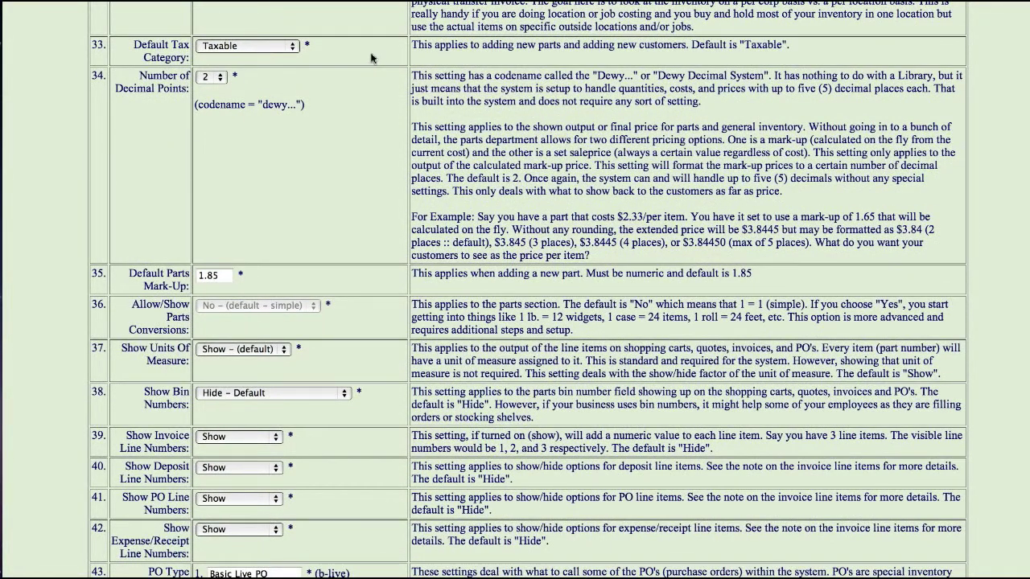
left_click(269, 51)
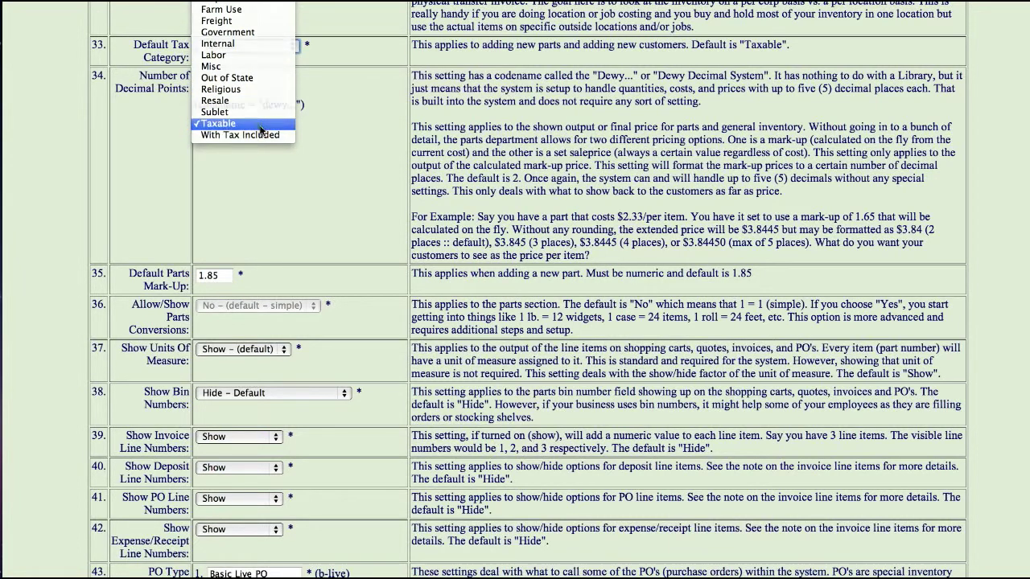
left_click(259, 125)
left_click(374, 58)
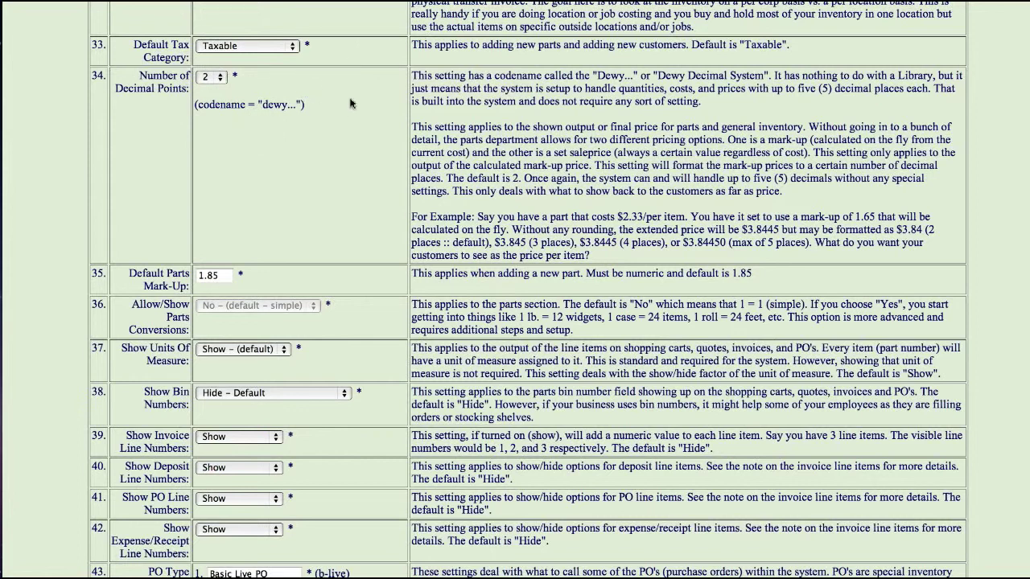
Step: Check the Number of Decimal Points choices, keeping 2, and highlight the five-decimal example price $3.84450 in the description
left_click(220, 79)
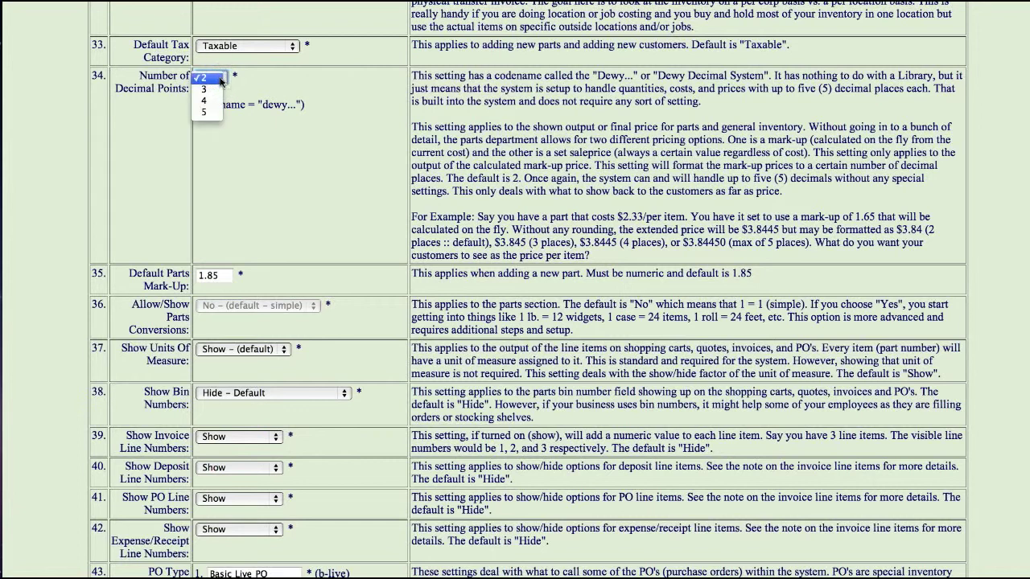
left_click(314, 88)
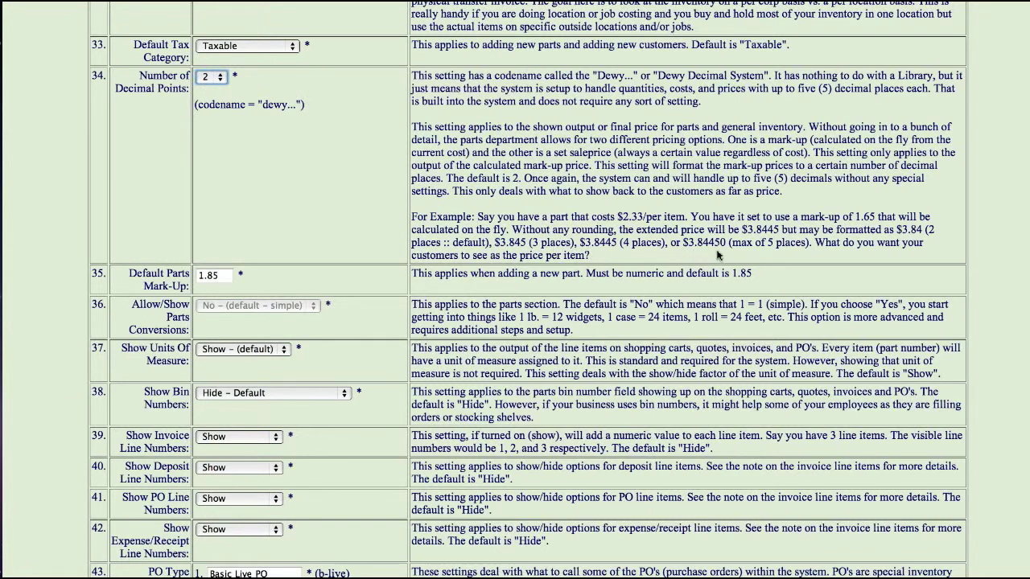
left_click_drag(682, 242, 725, 243)
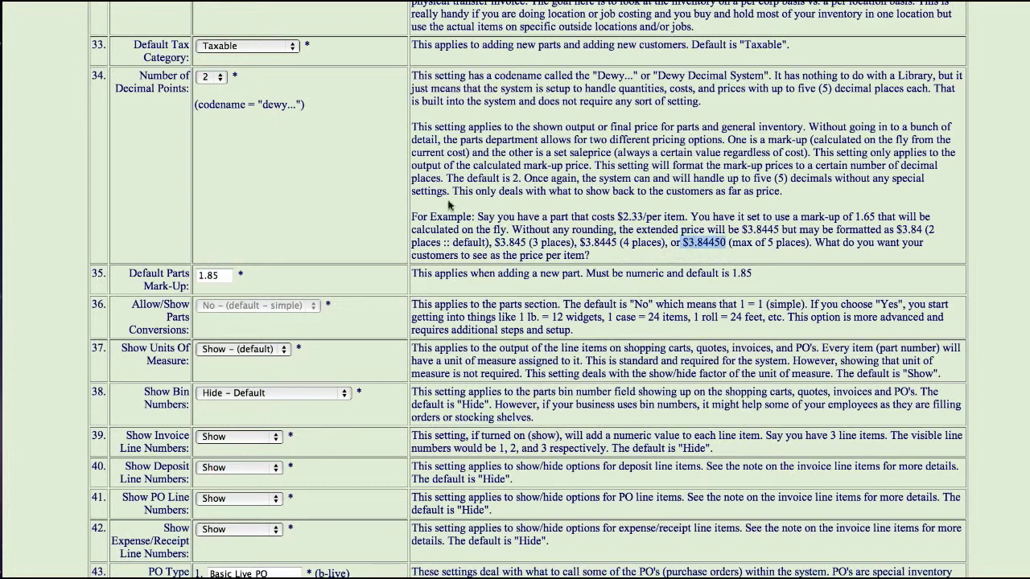
left_click(392, 175)
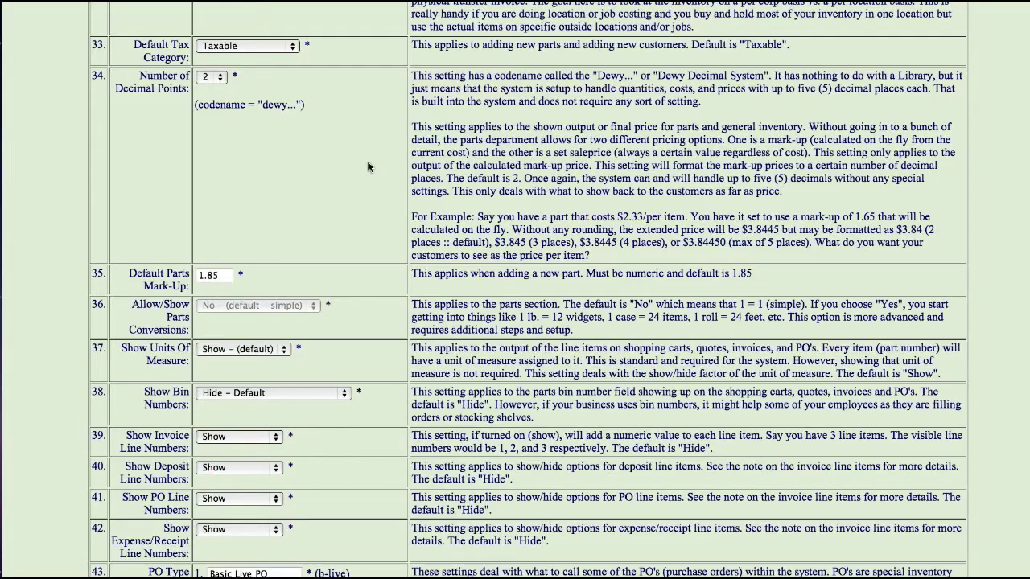
Step: Examine the remaining settings from Default Parts Mark-Up through line number display, PO Type Names and recalculation defaults to the Special Line Items table
scroll(367, 167, "down", 5)
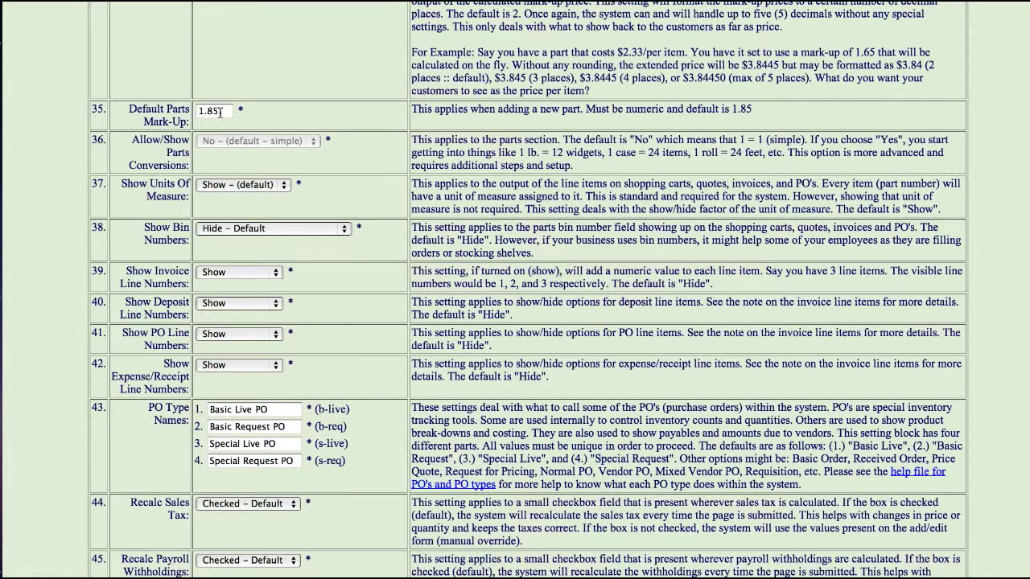
scroll(366, 127, "down", 3)
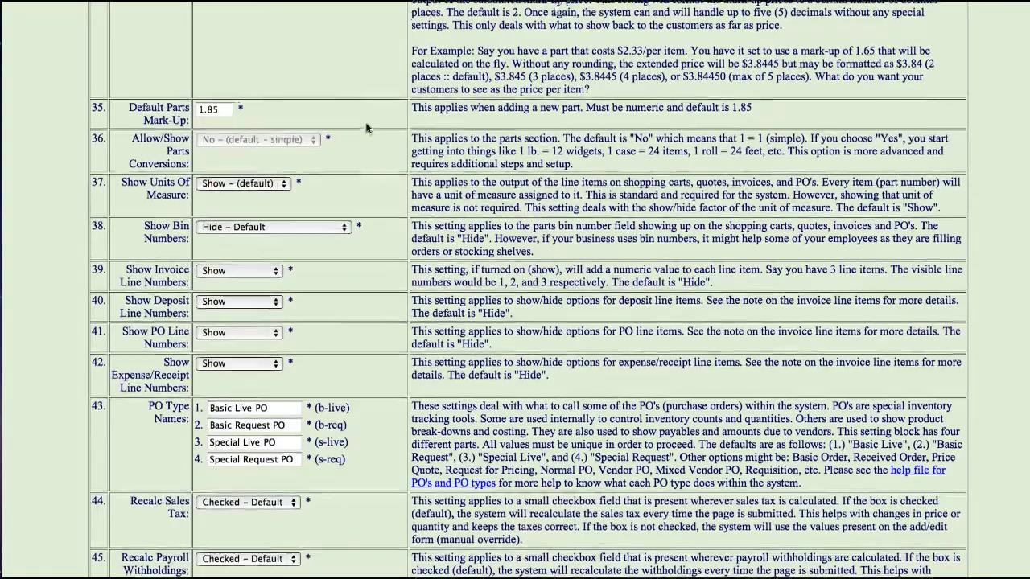
scroll(366, 128, "down", 1)
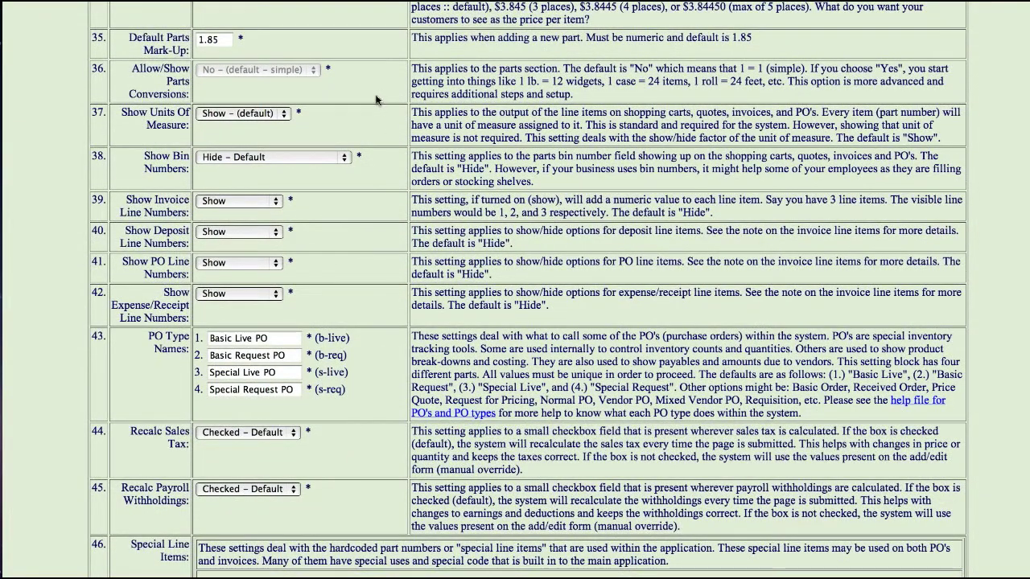
scroll(375, 102, "down", 1)
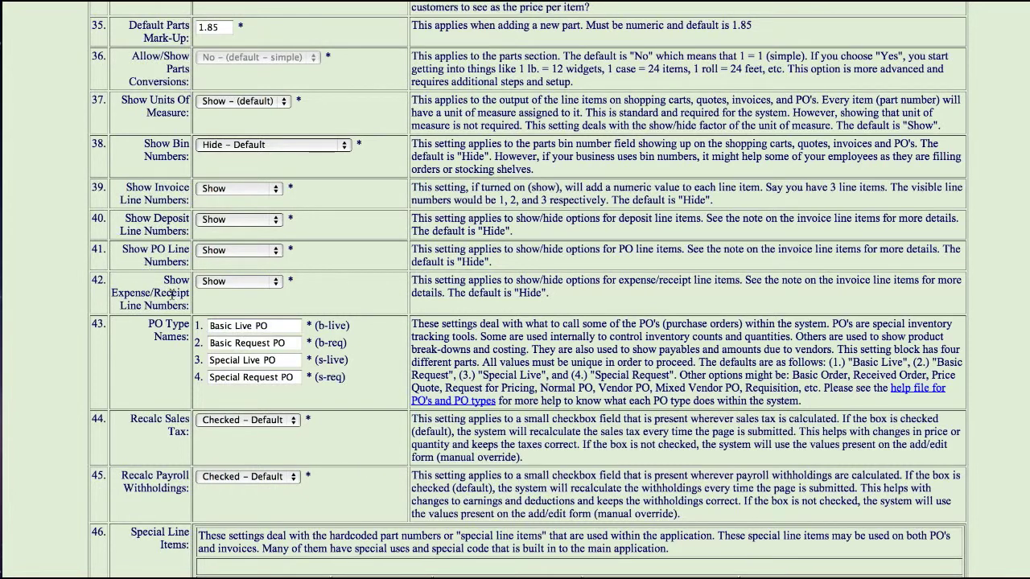
scroll(387, 230, "down", 4)
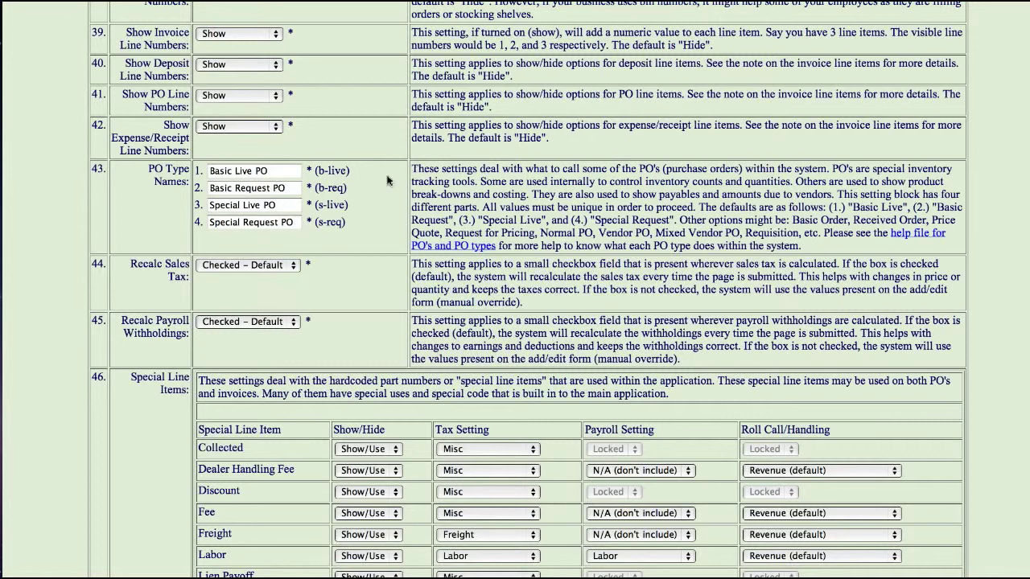
scroll(379, 177, "down", 2)
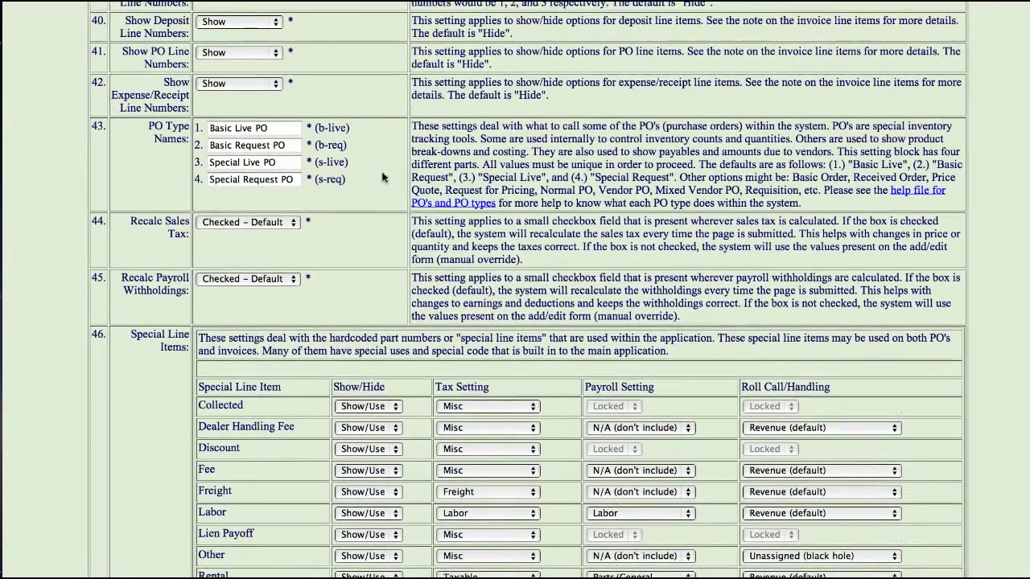
scroll(383, 177, "down", 2)
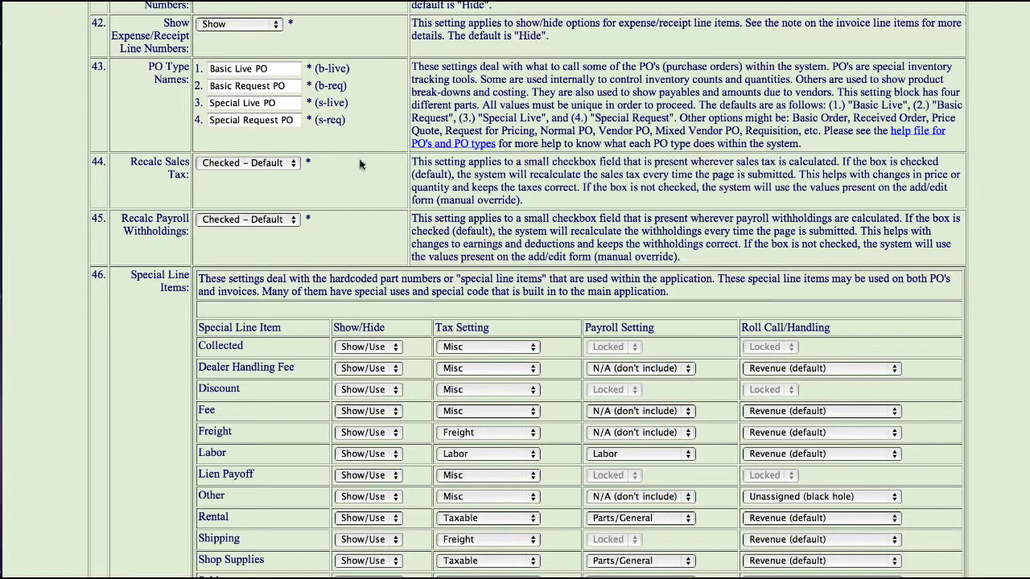
scroll(356, 165, "down", 3)
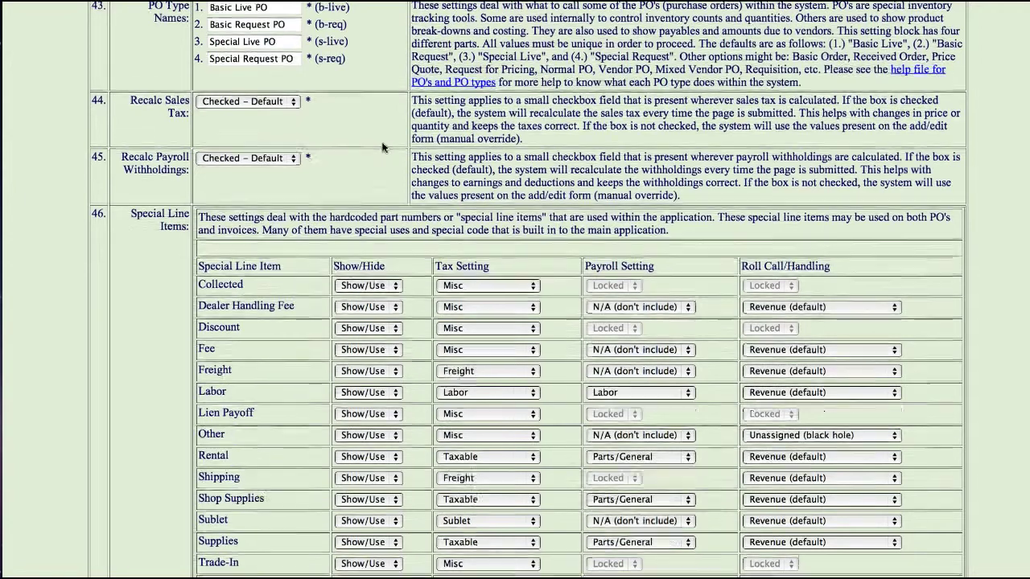
scroll(379, 152, "down", 2)
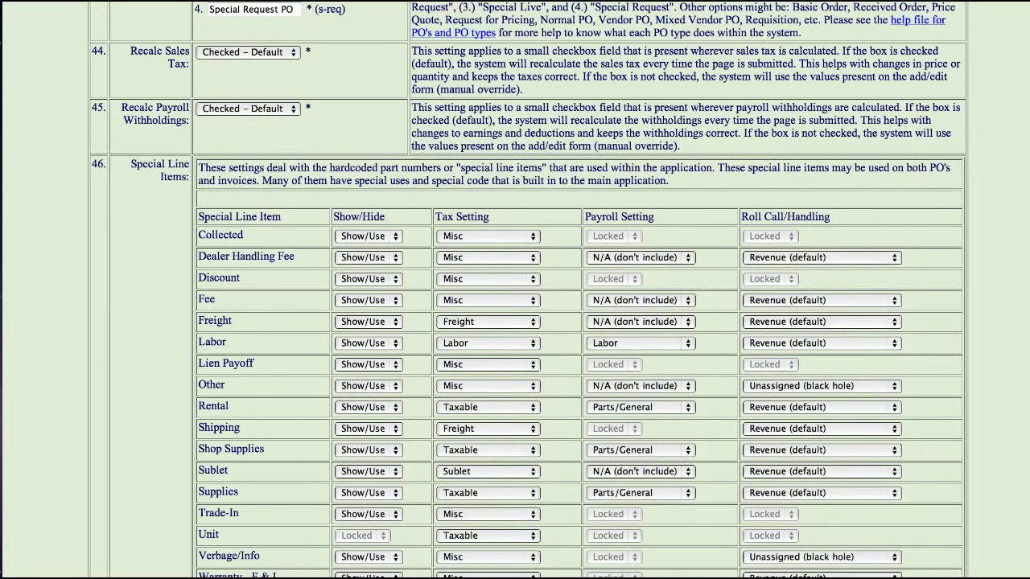
Step: Return to the main switchboard and reopen the corporation-wide settings and defaults through Manage Corp Info & Permissions
scroll(528, 290, "up", 20)
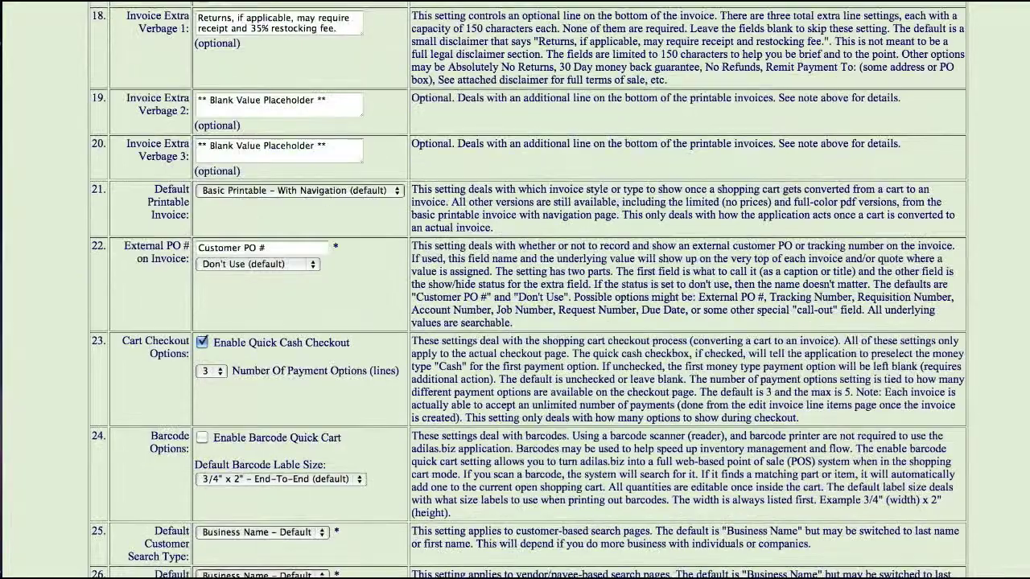
scroll(529, 290, "up", 15)
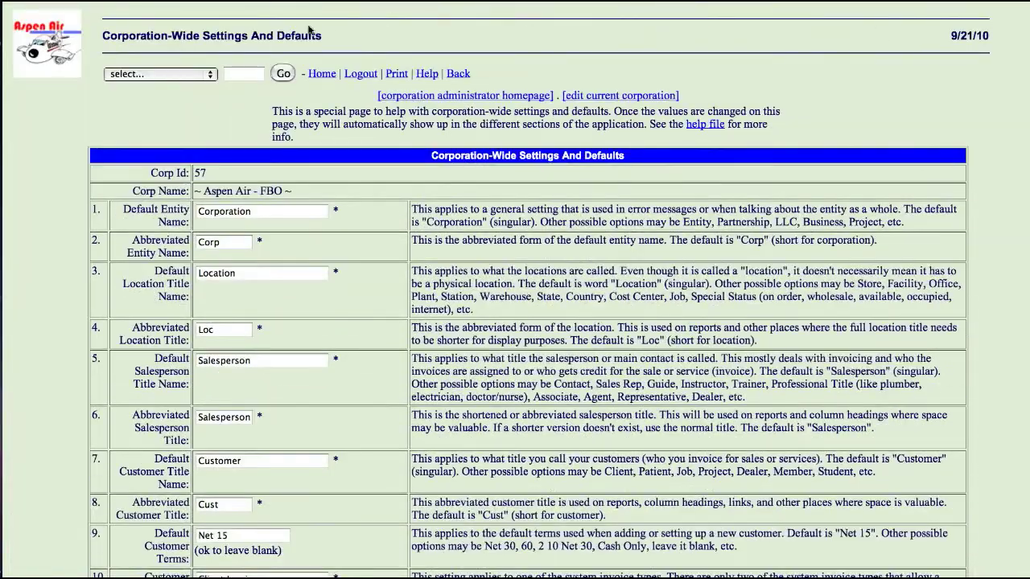
left_click(58, 60)
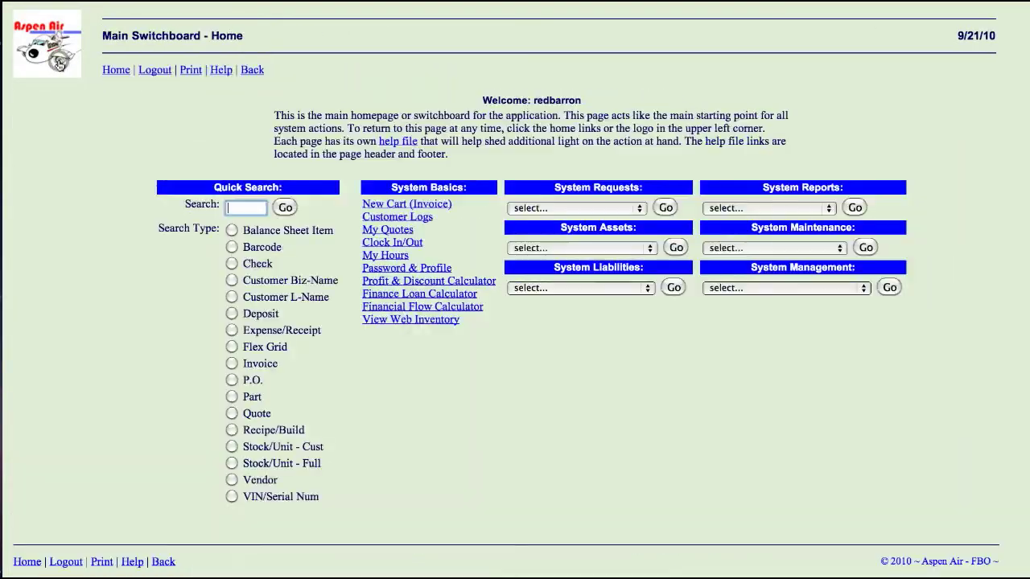
left_click(753, 289)
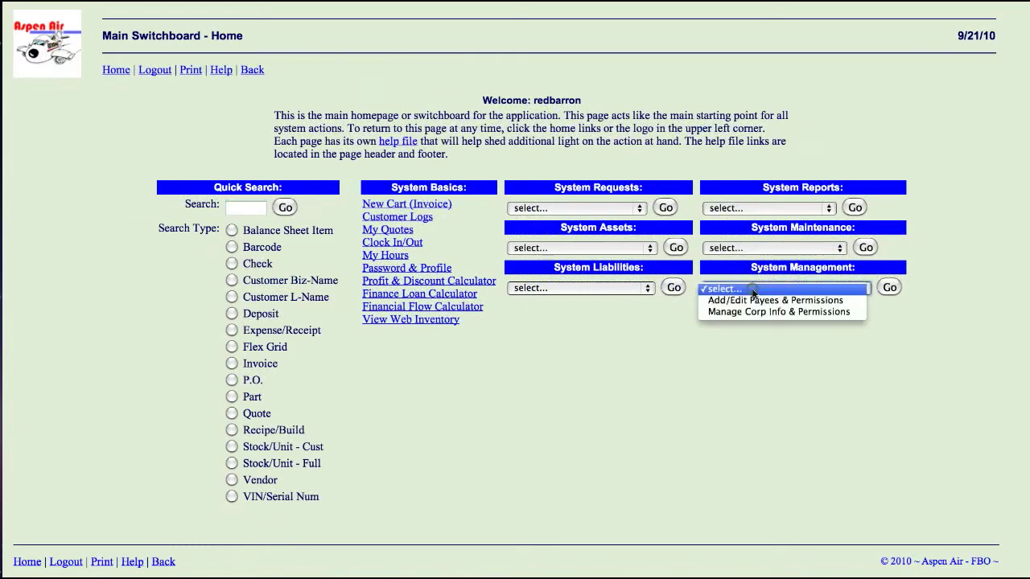
left_click(766, 311)
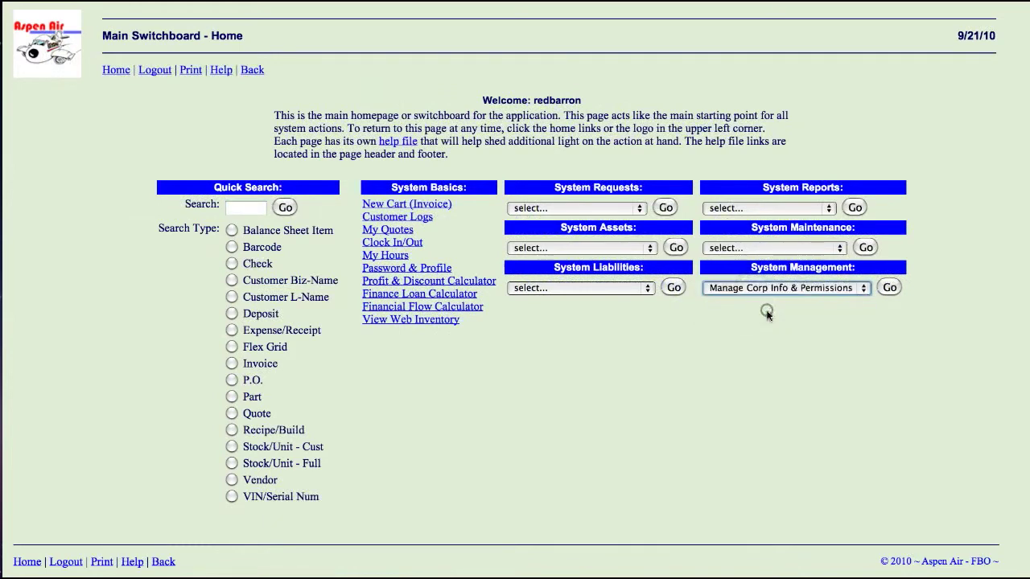
left_click(885, 288)
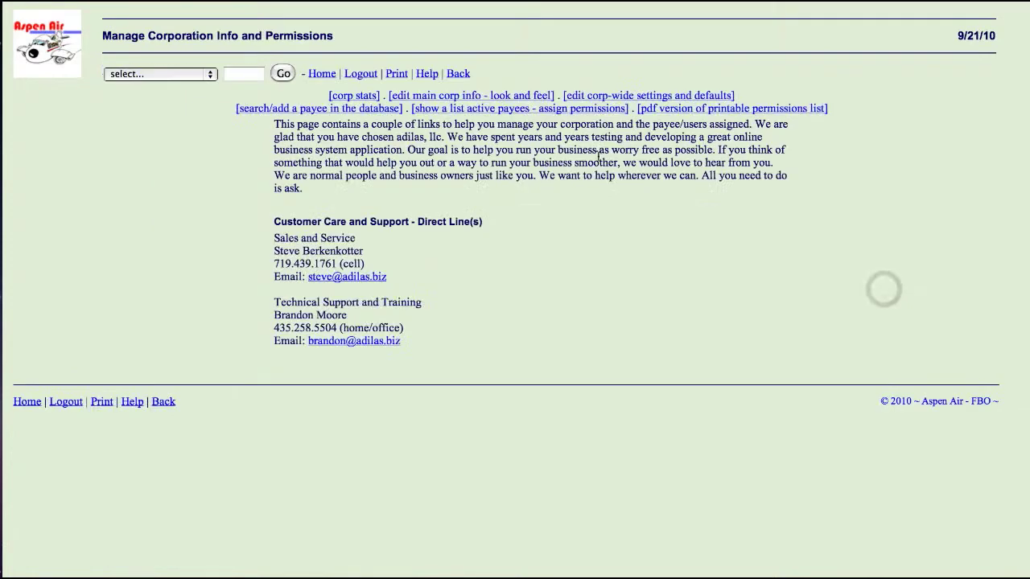
left_click(614, 96)
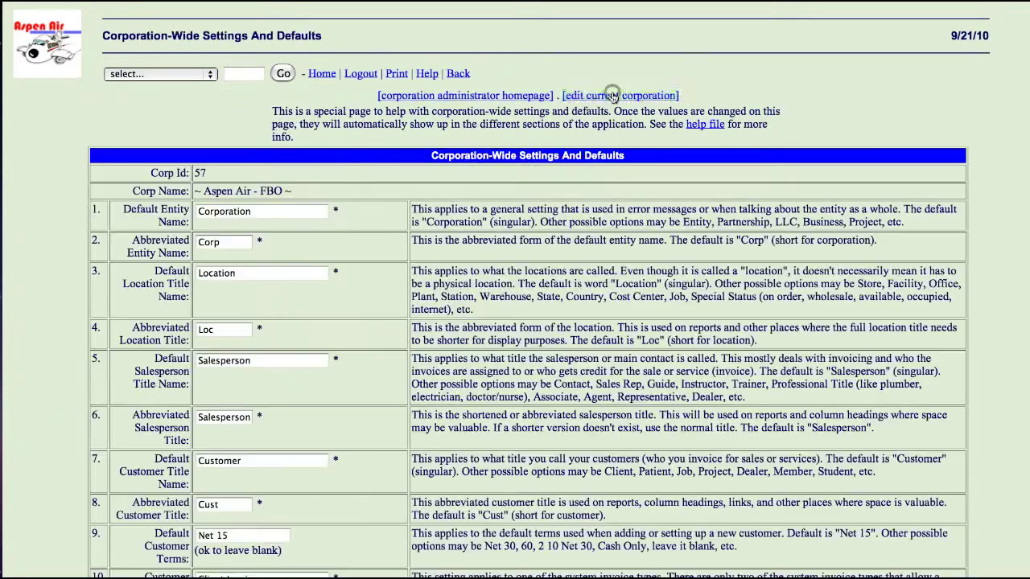